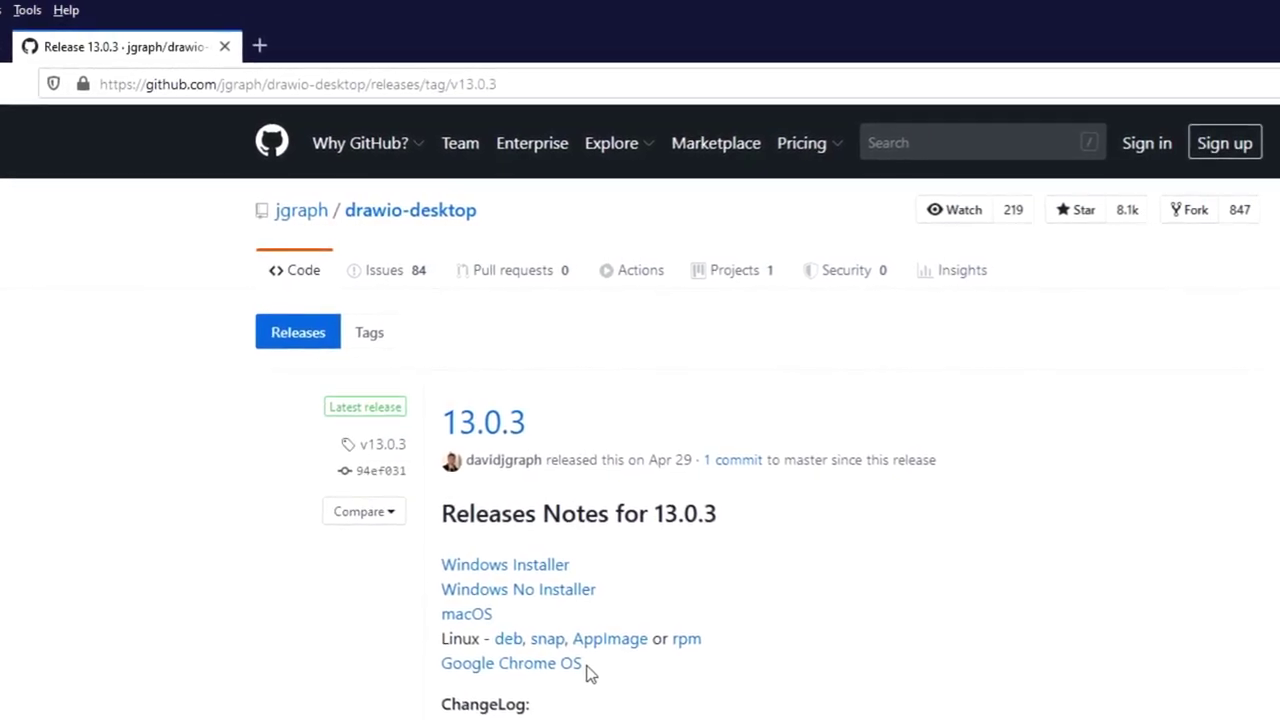
# - Launch the diagrams.net online editor from its home page
pyautogui.click(588, 656)
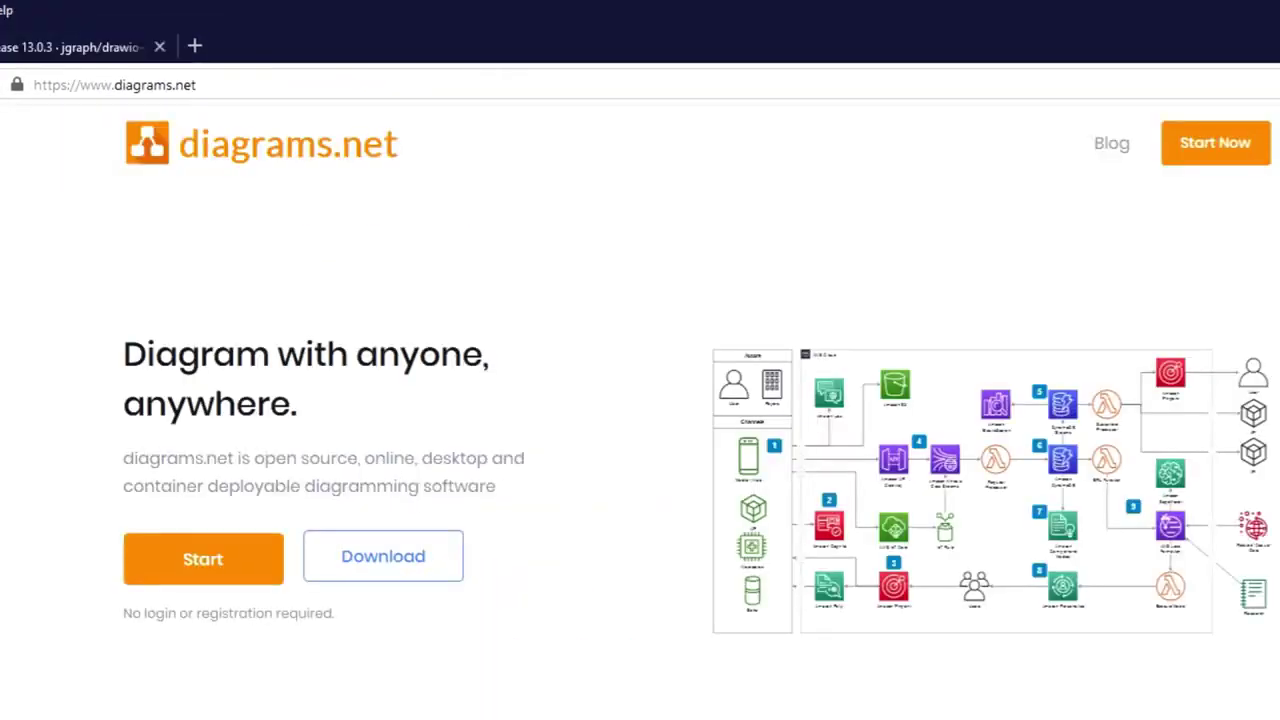
pyautogui.click(210, 565)
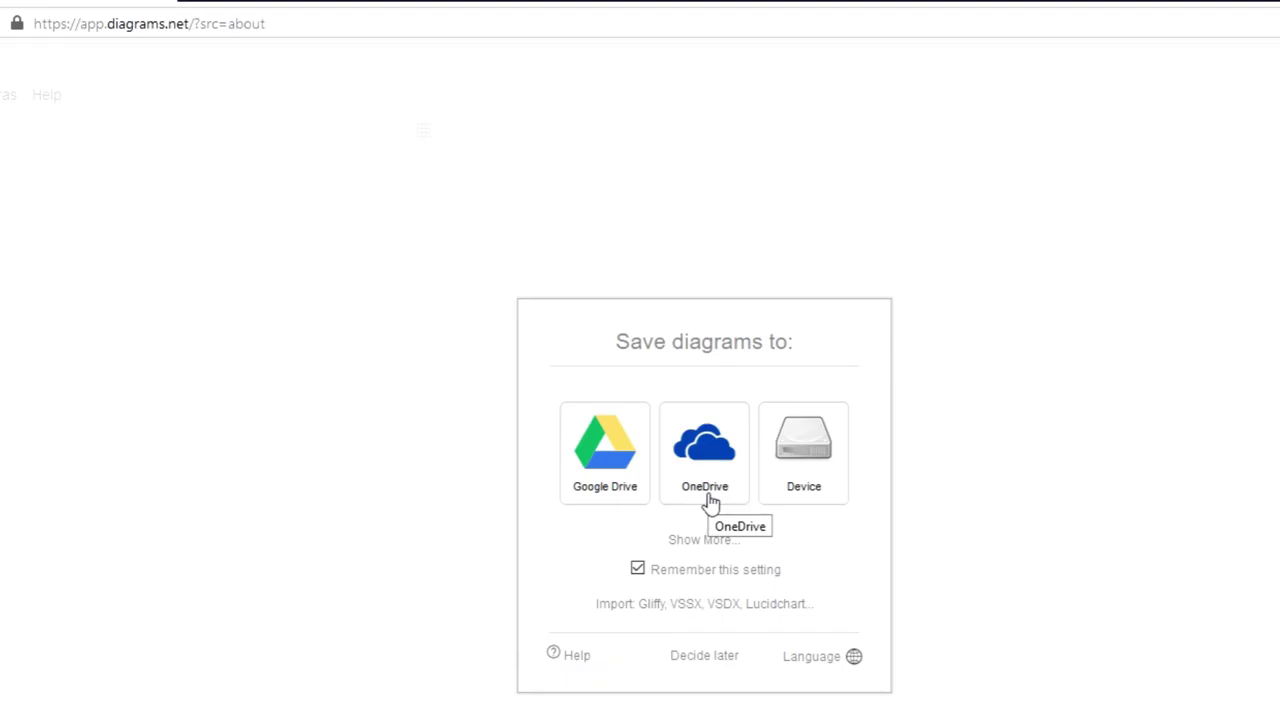
# - Choose Device as the save location and start a new diagram
pyautogui.click(801, 487)
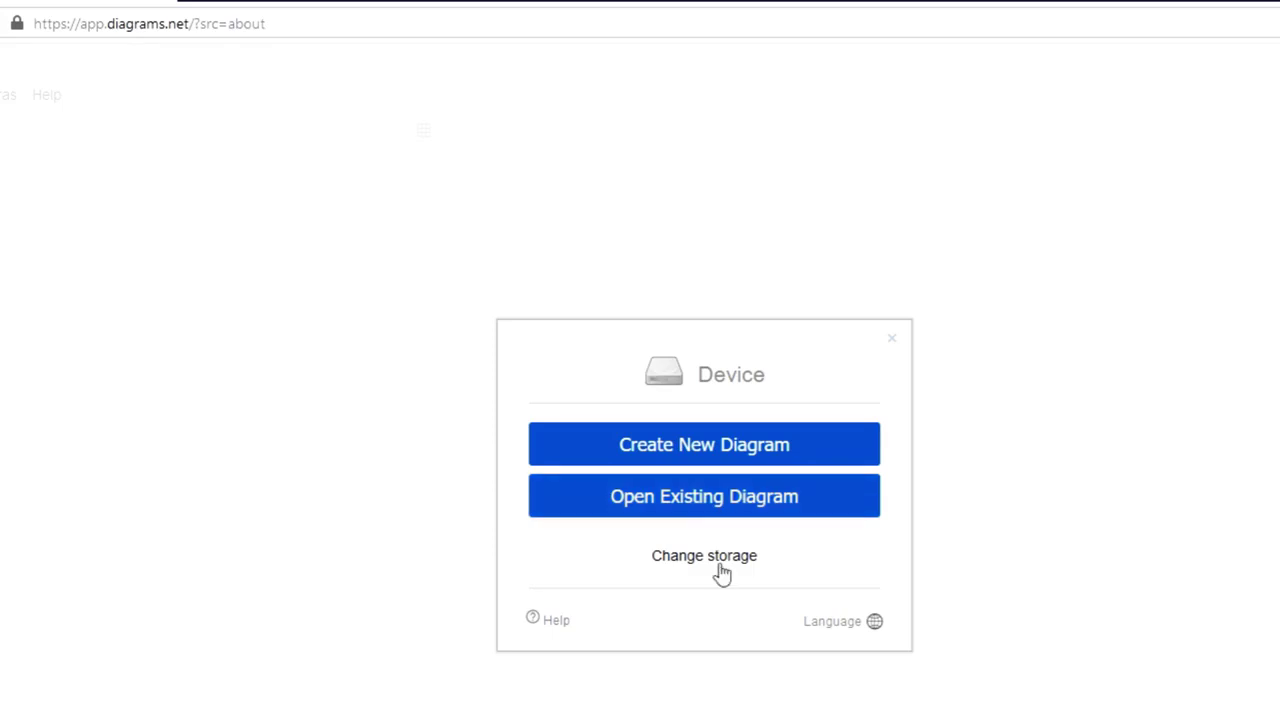
pyautogui.click(722, 448)
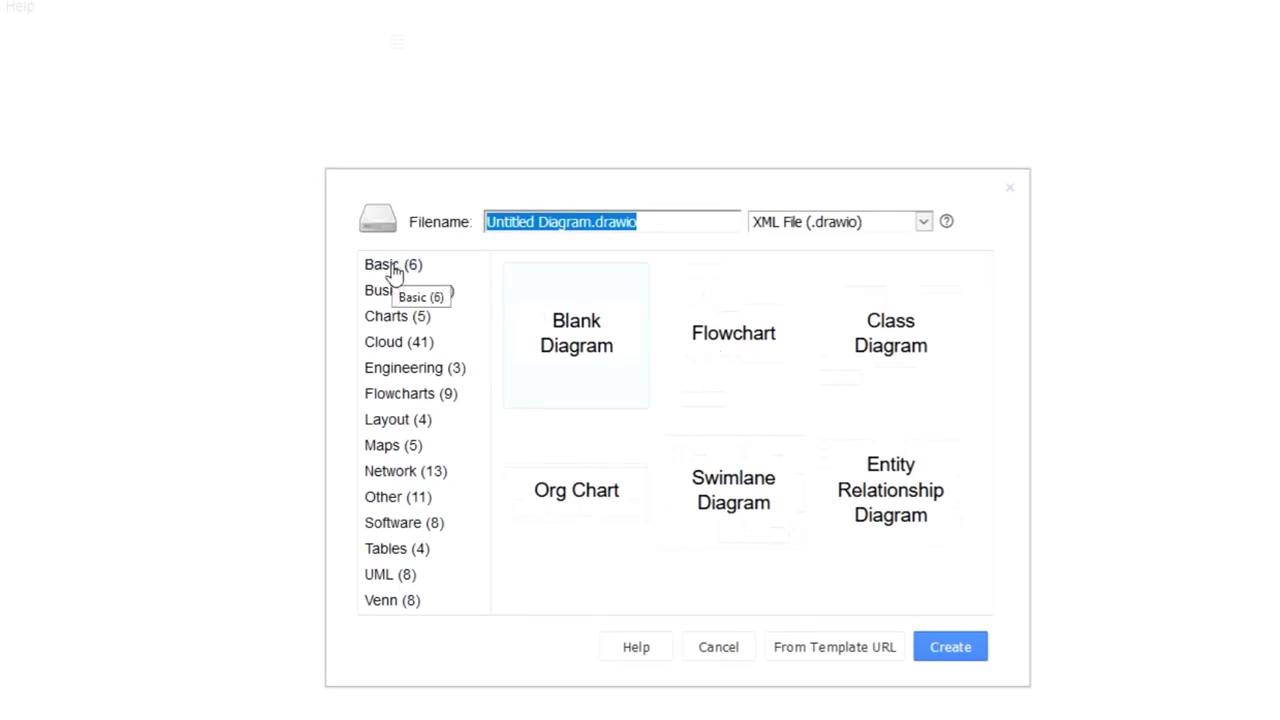
# - Rename the file to PlayChess.drawio and create it as a blank diagram
pyautogui.click(592, 221)
pyautogui.moveTo(592, 221); pyautogui.dragTo(396, 210)
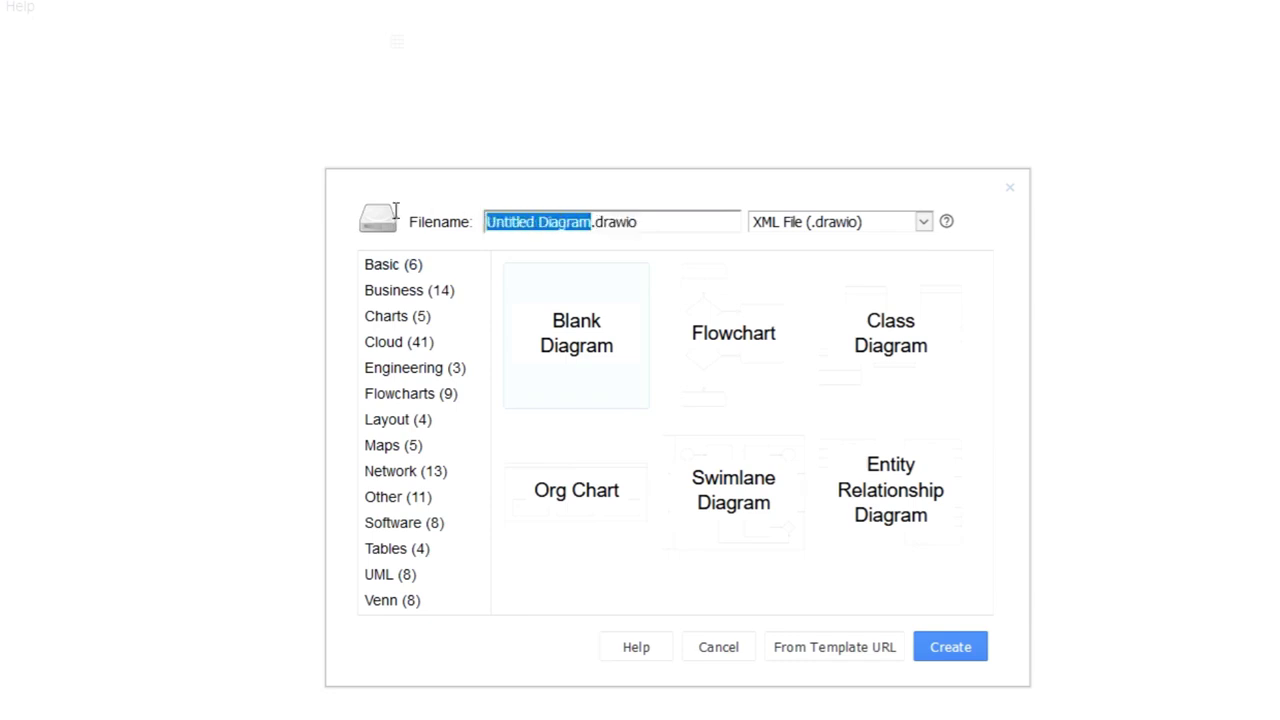
pyautogui.moveTo(595, 221); pyautogui.dragTo(638, 221)
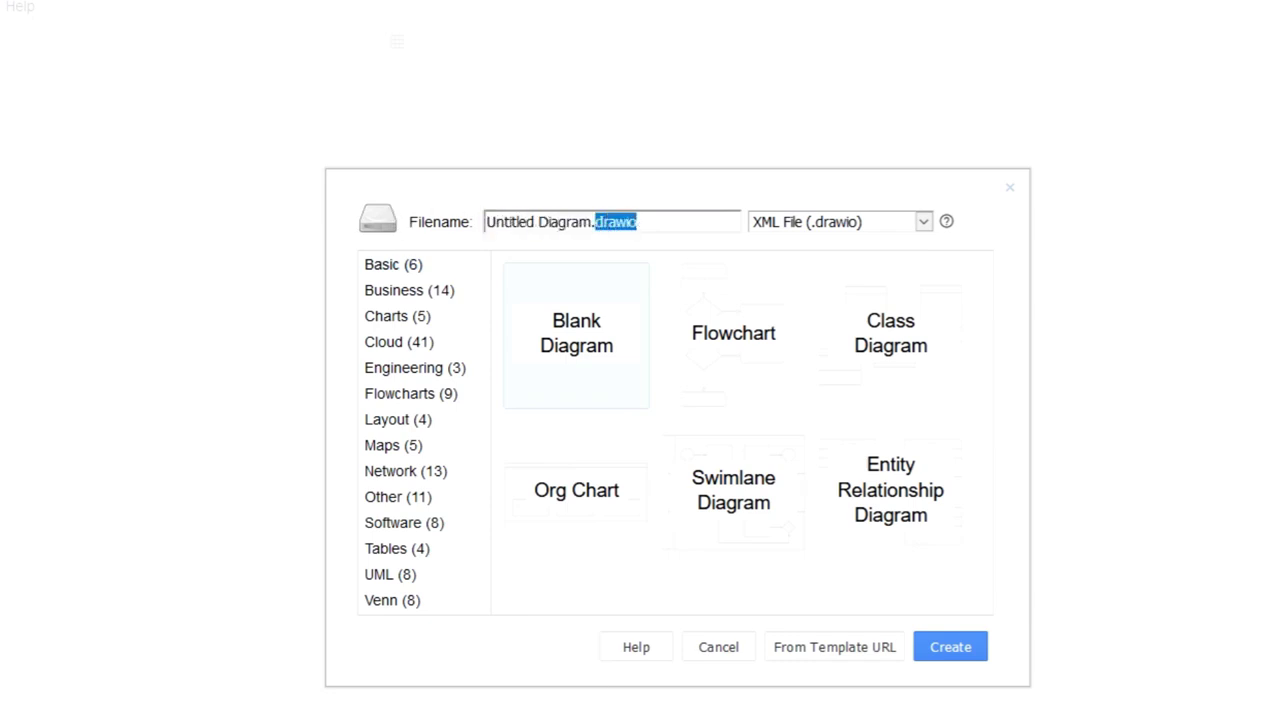
pyautogui.click(487, 221)
pyautogui.moveTo(487, 221); pyautogui.dragTo(592, 221)
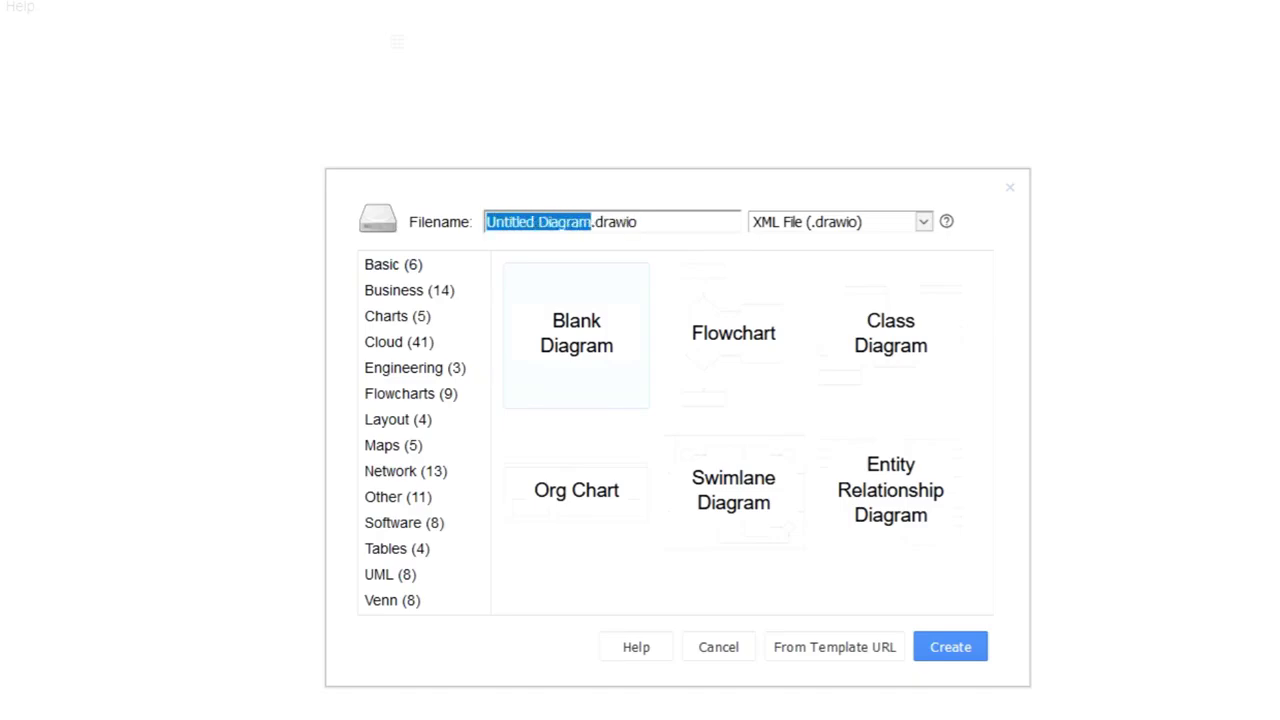
pyautogui.write('PlayChess')
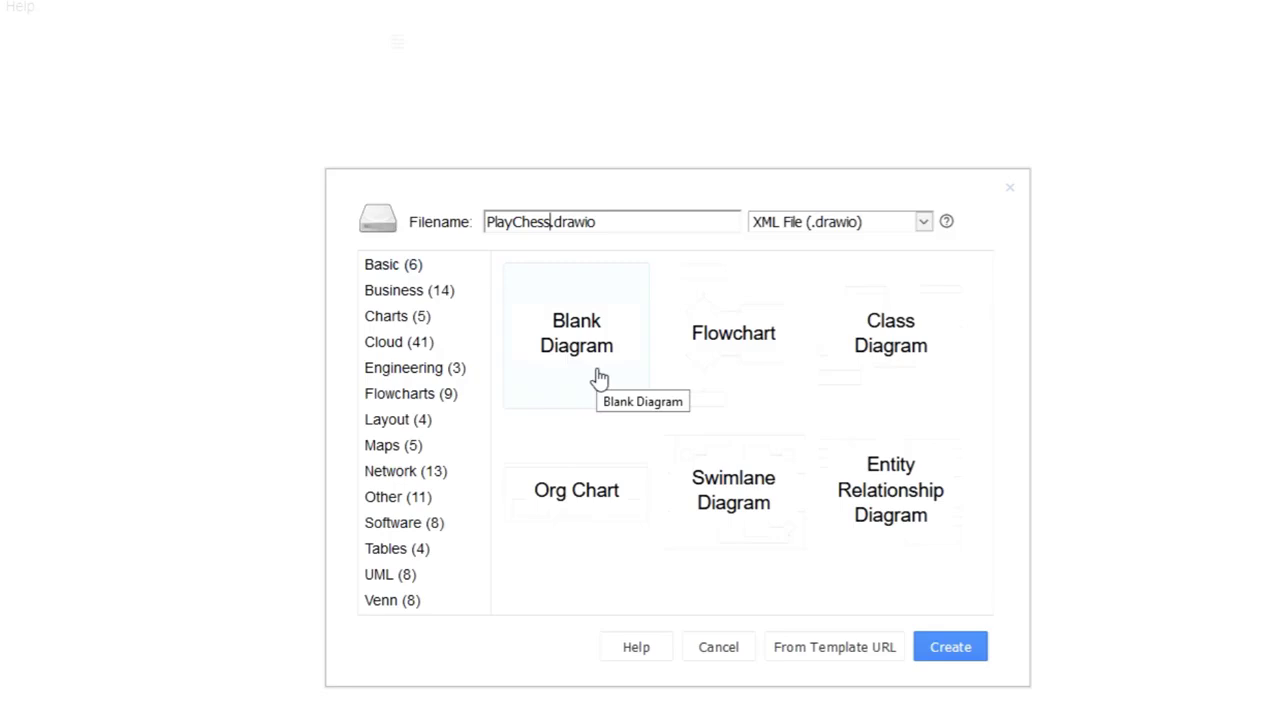
pyautogui.click(950, 648)
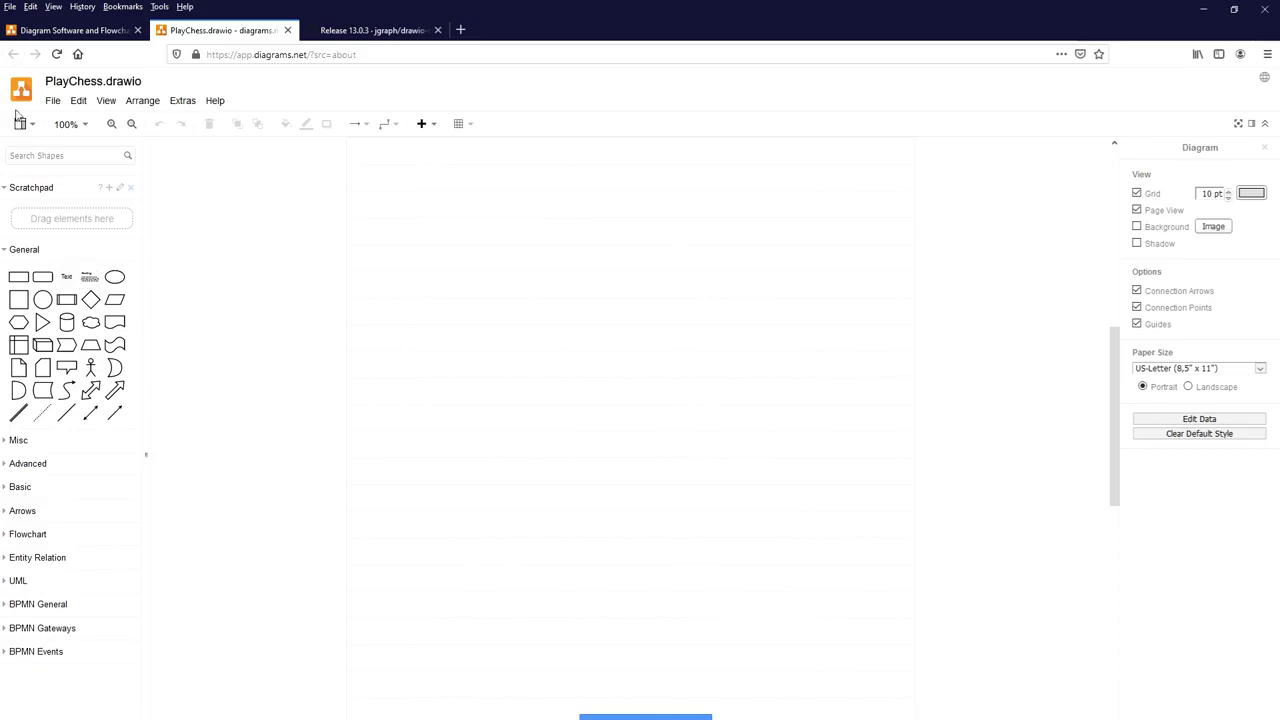
pyautogui.click(53, 103)
pyautogui.moveTo(75, 103)
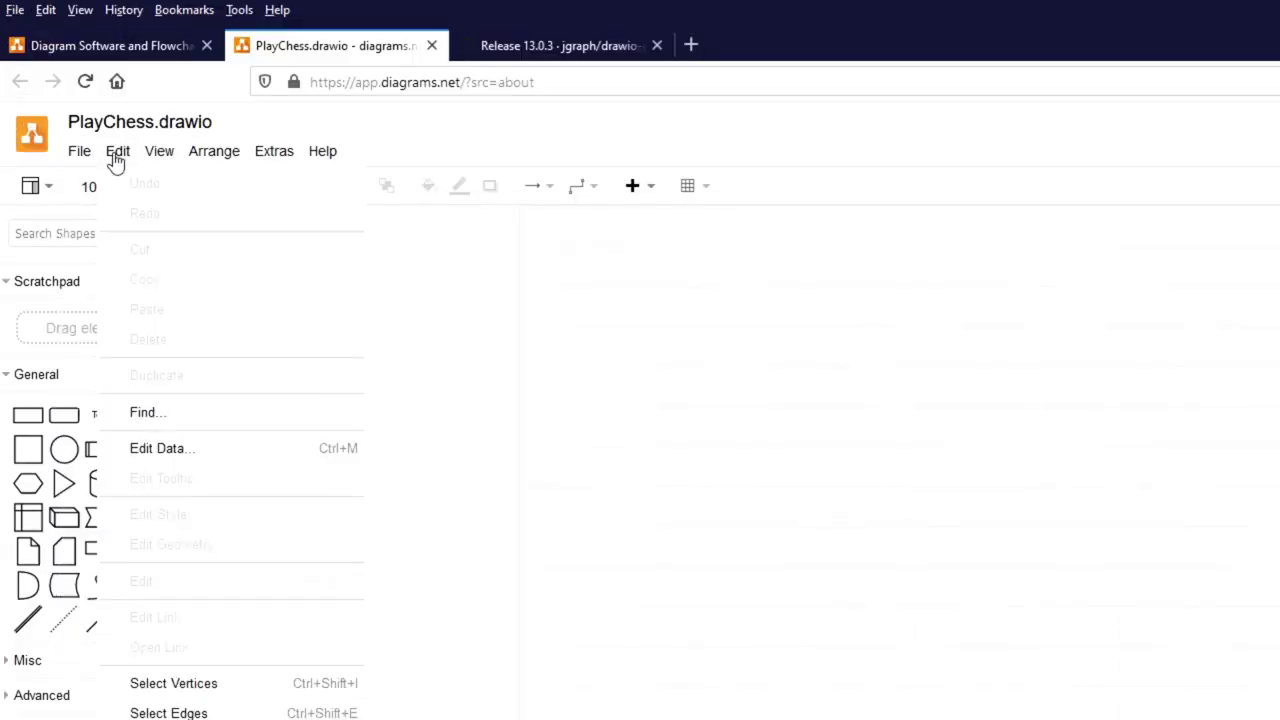
pyautogui.moveTo(158, 162)
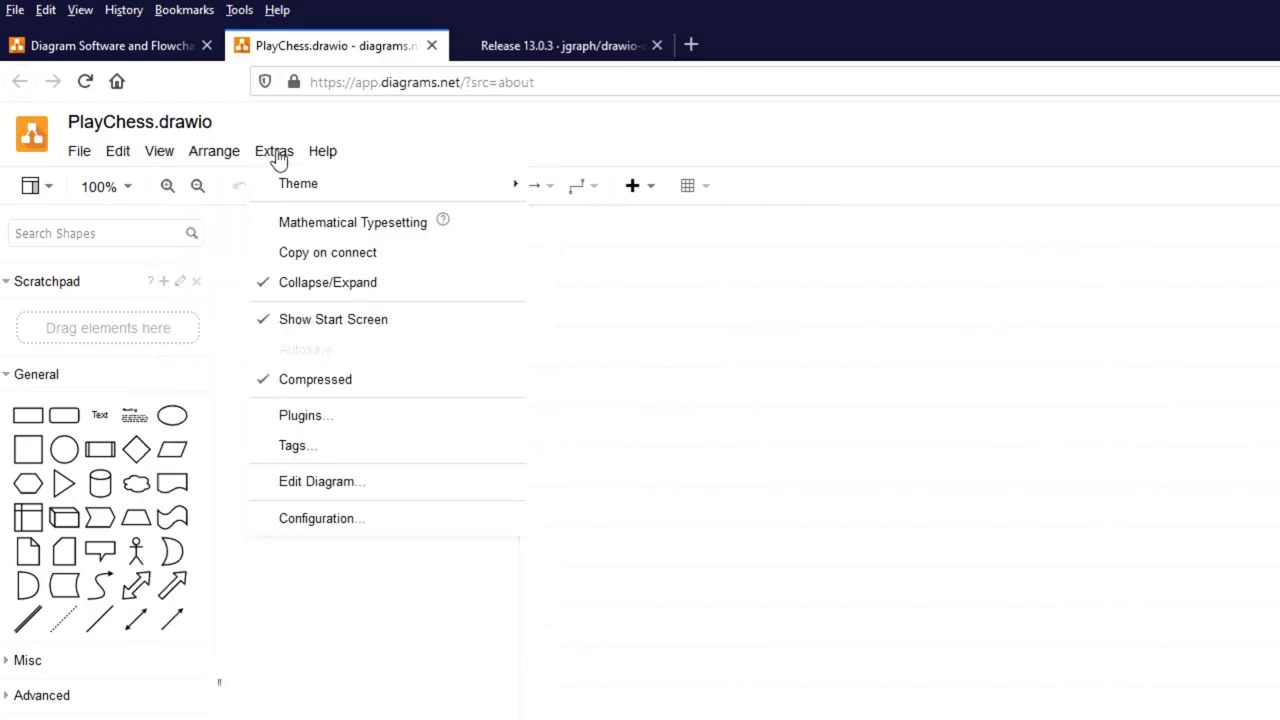
pyautogui.moveTo(313, 159)
pyautogui.press('Escape')
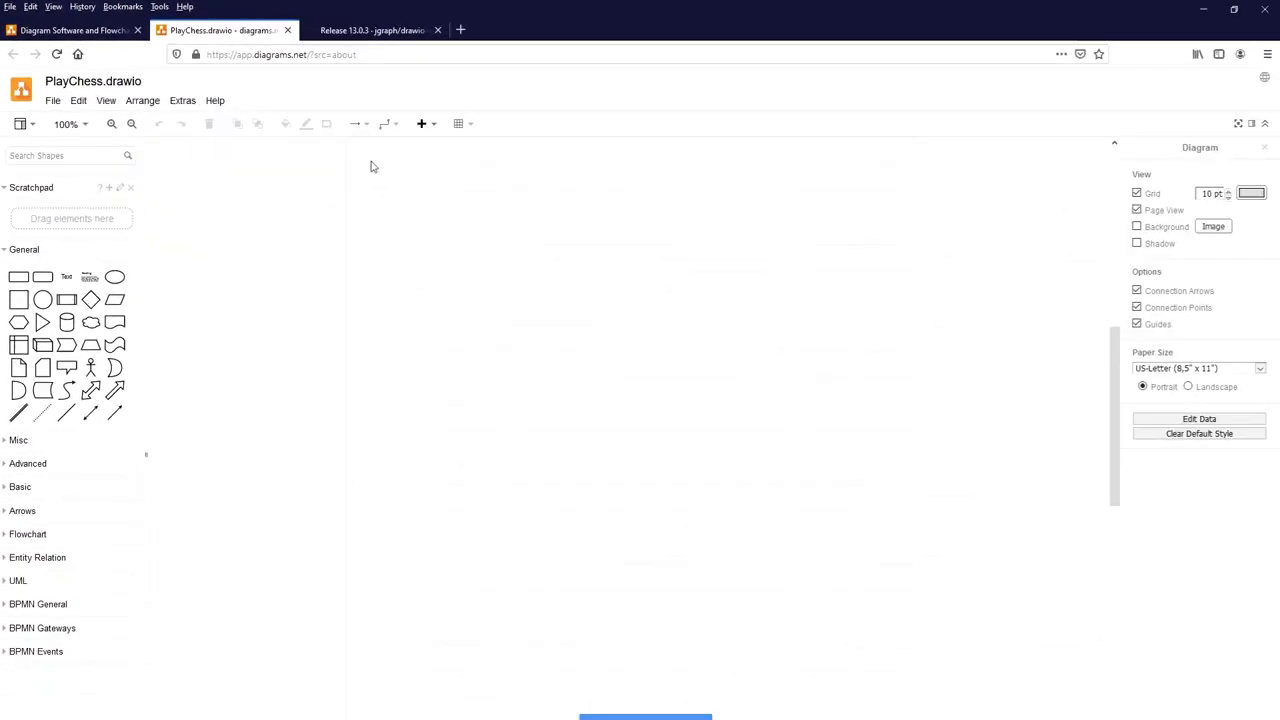
pyautogui.moveTo(540, 229); pyautogui.dragTo(1179, 368)
pyautogui.moveTo(786, 245); pyautogui.dragTo(929, 686)
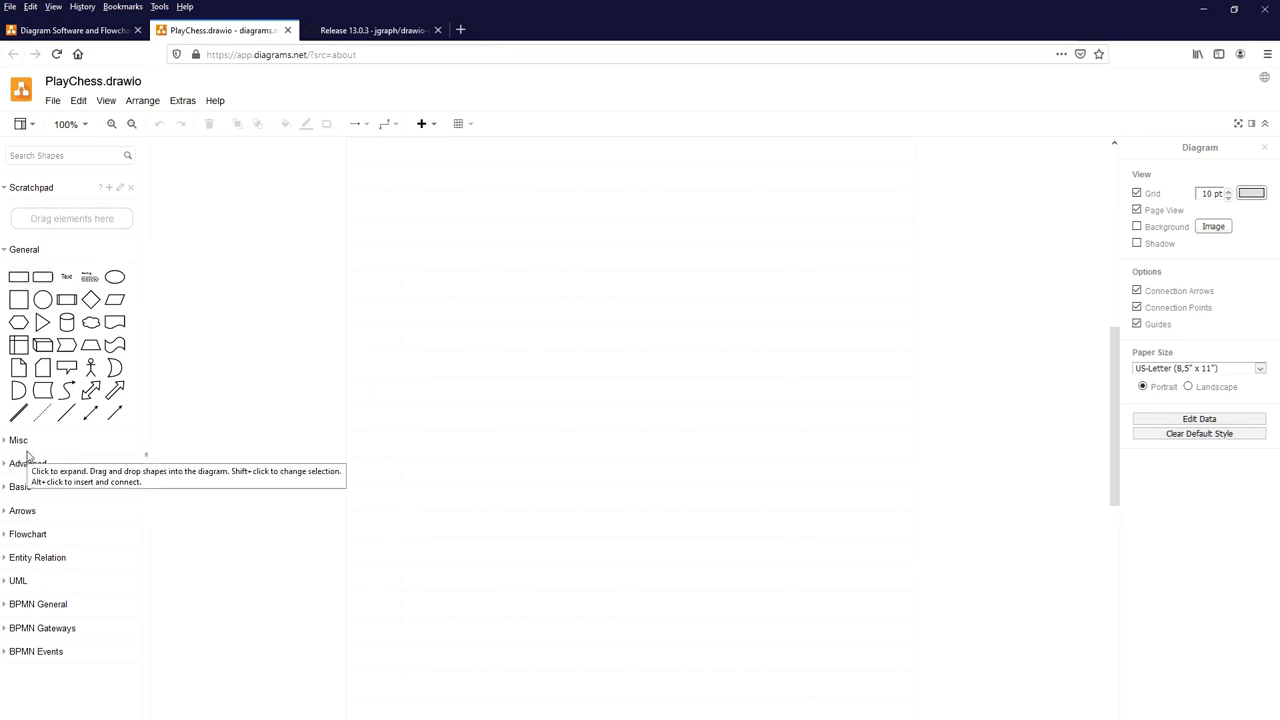
pyautogui.click(28, 511)
pyautogui.scroll(-3, 32, 460)
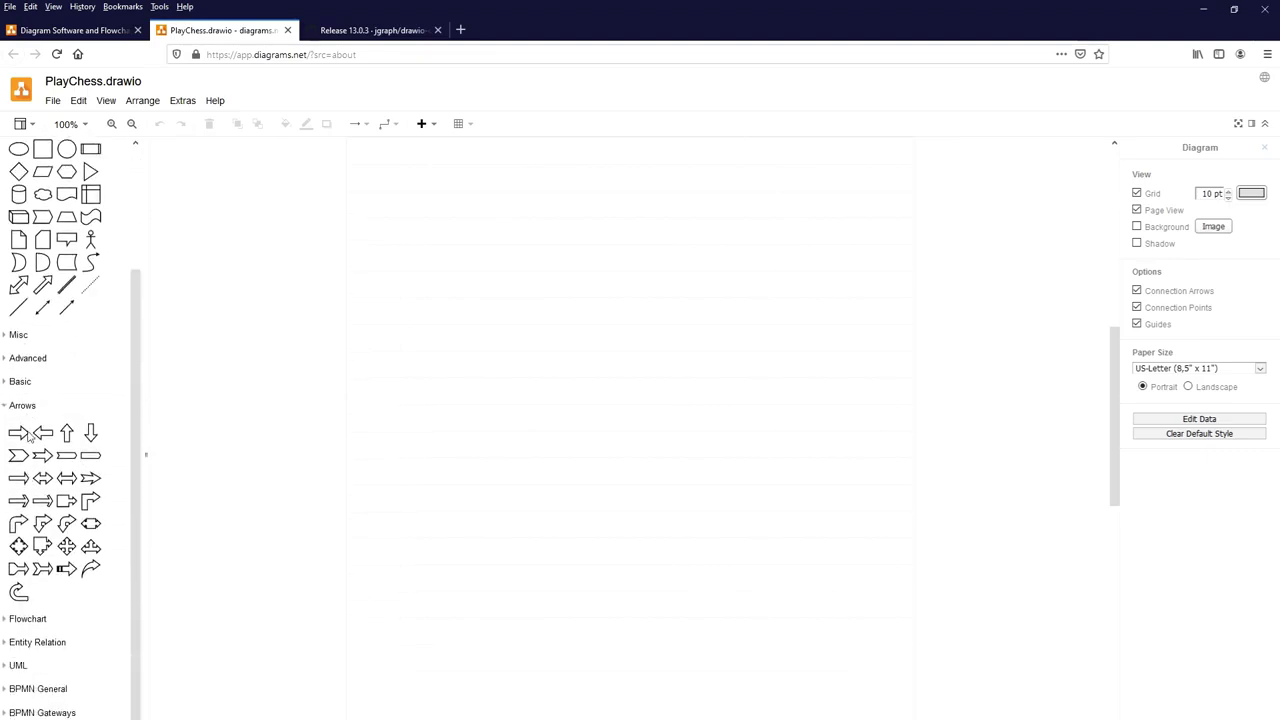
pyautogui.click(44, 622)
pyautogui.scroll(-4, 40, 640)
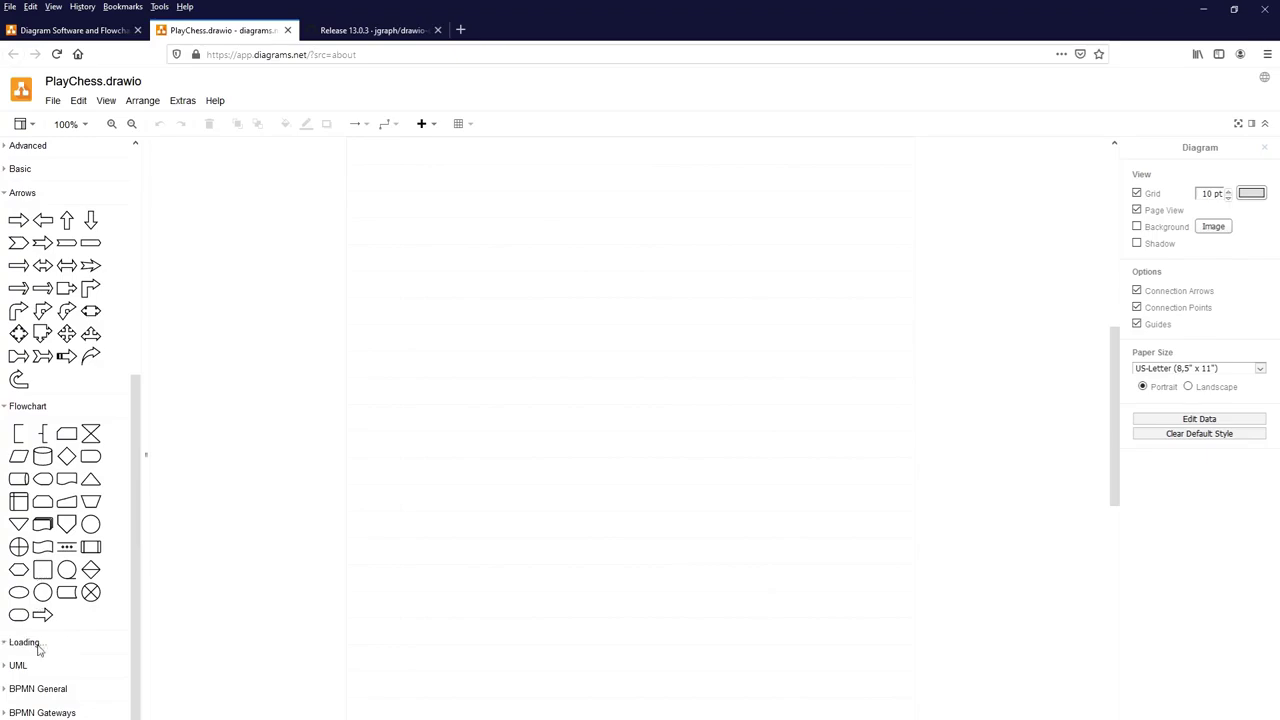
pyautogui.click(38, 643)
pyautogui.scroll(-2, 38, 643)
pyautogui.scroll(-3, 38, 640)
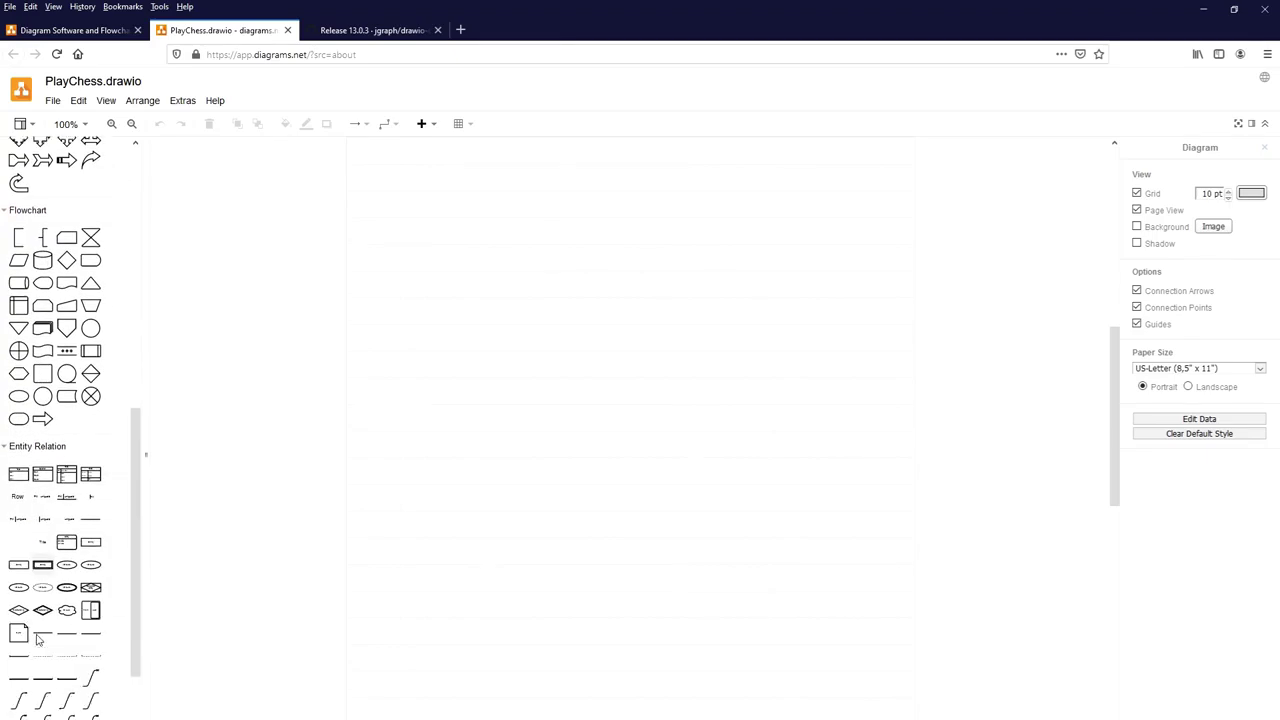
pyautogui.click(35, 664)
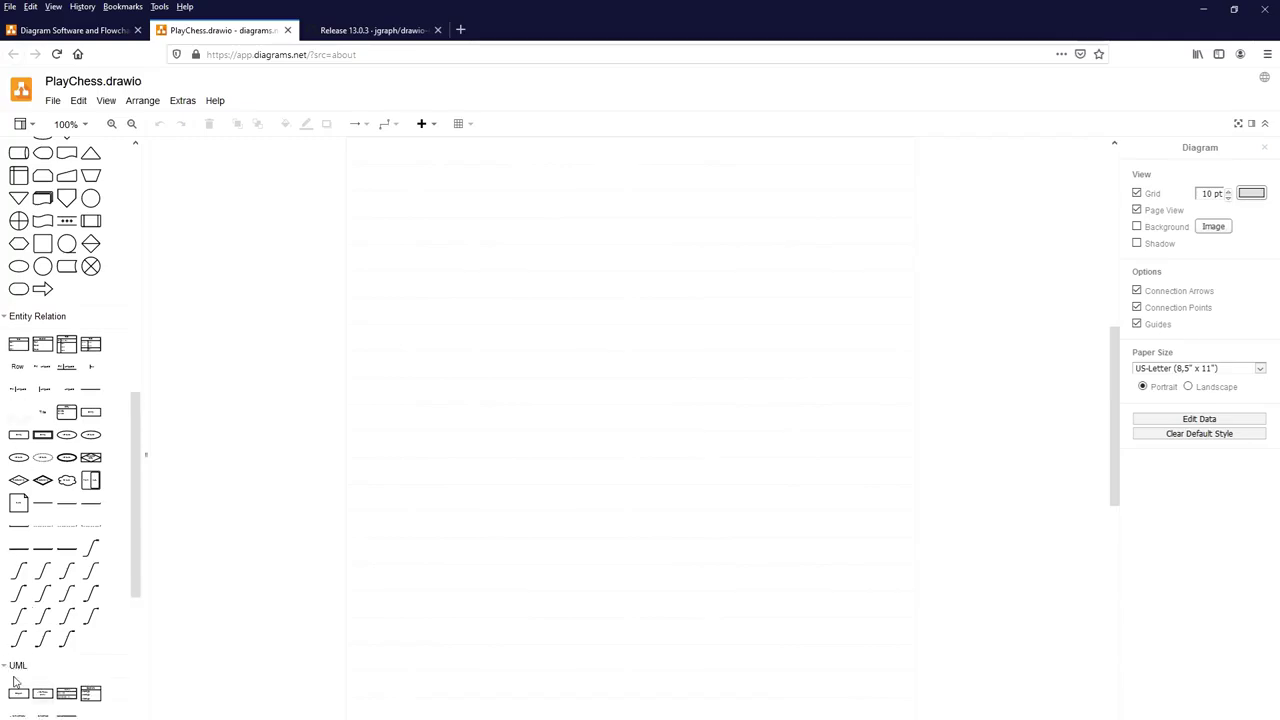
pyautogui.click(7, 666)
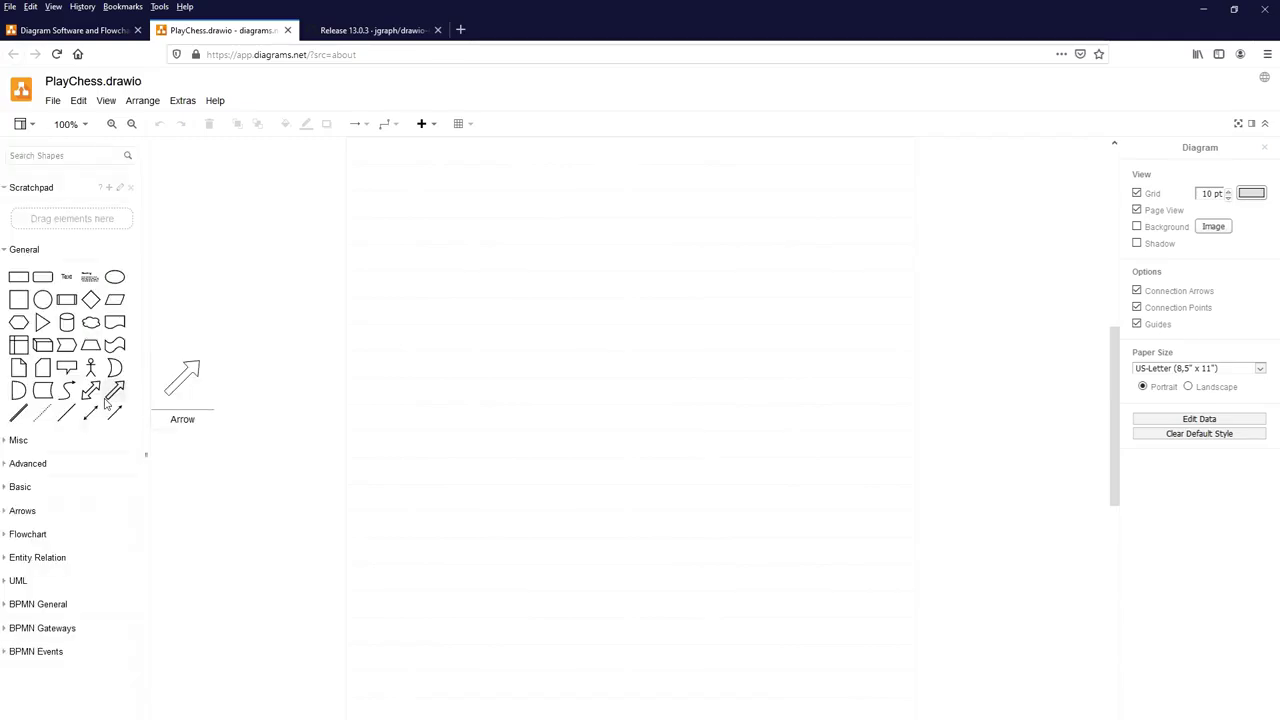
# - Place an ellipse labelled 'Let's Play Chess' near the top of the page
pyautogui.click(116, 283)
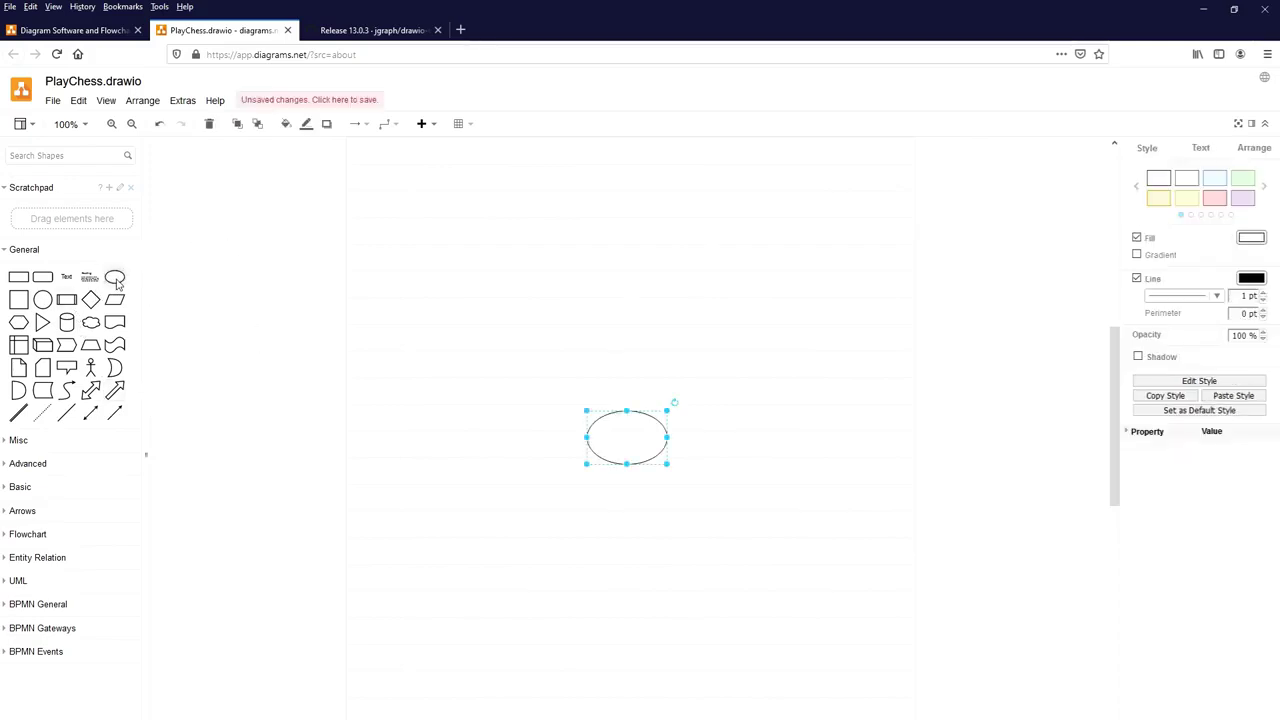
pyautogui.moveTo(637, 434); pyautogui.dragTo(570, 200)
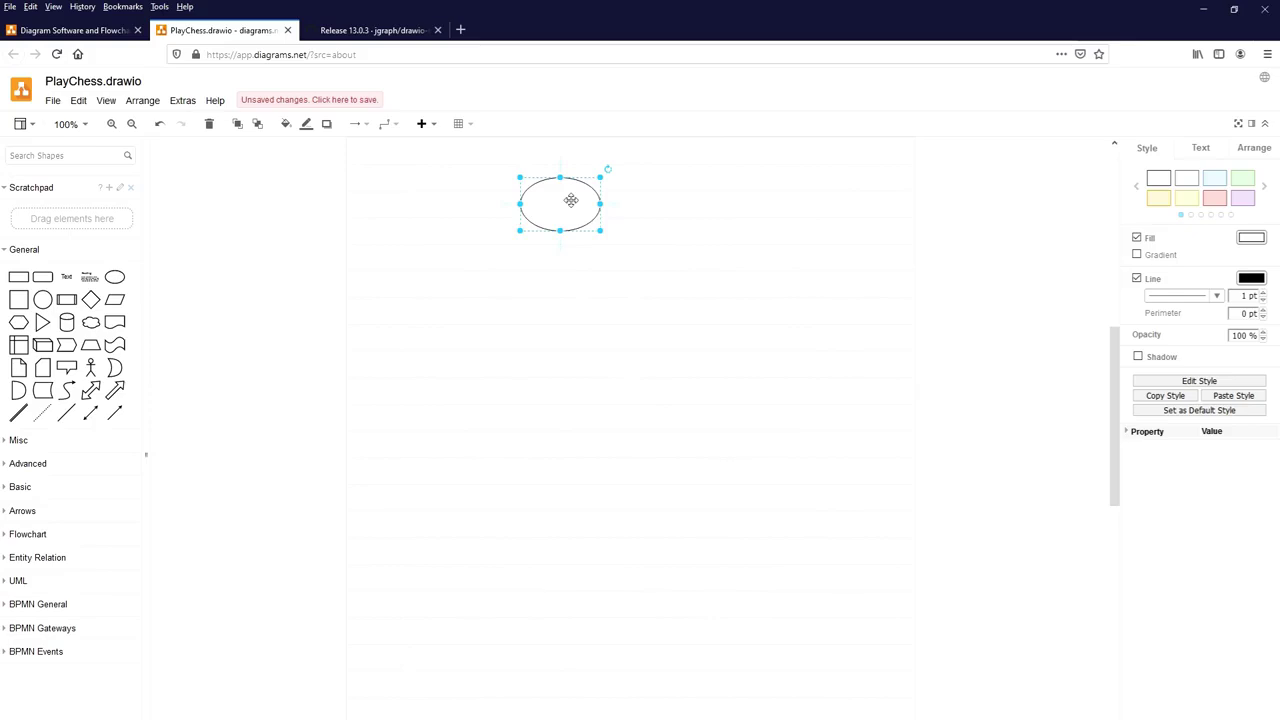
pyautogui.doubleClick(567, 200)
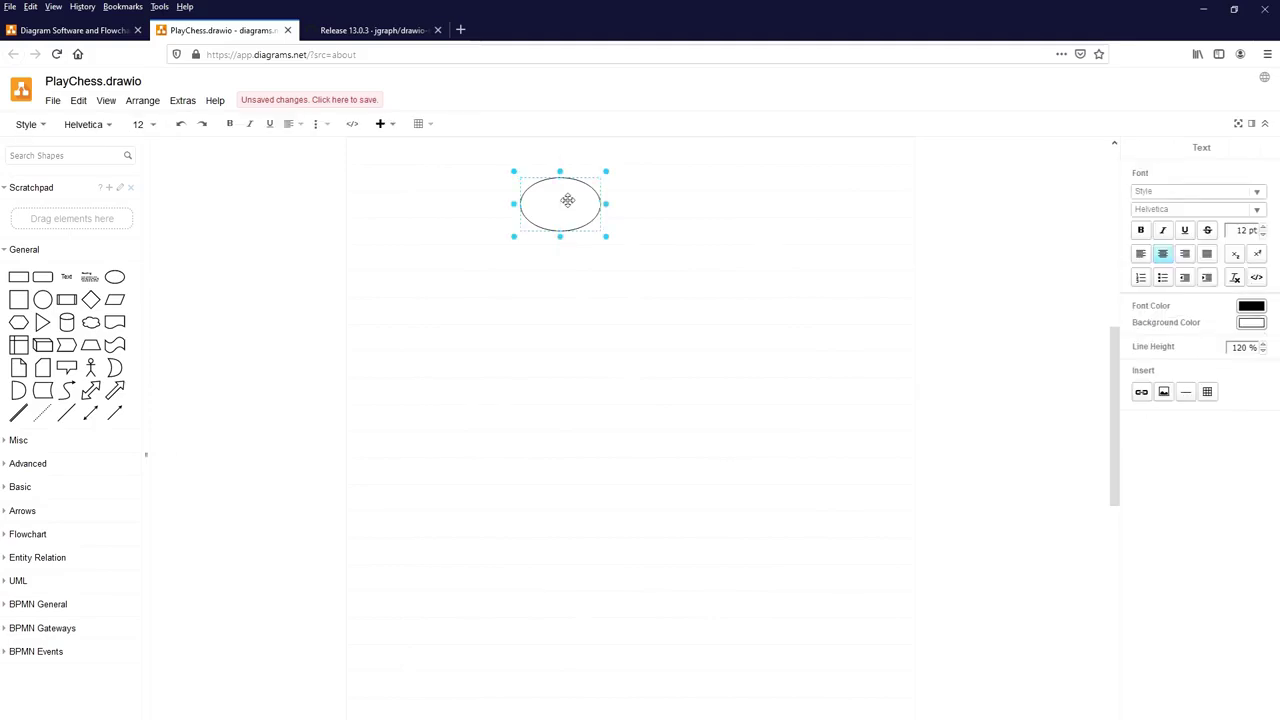
pyautogui.write('Le')
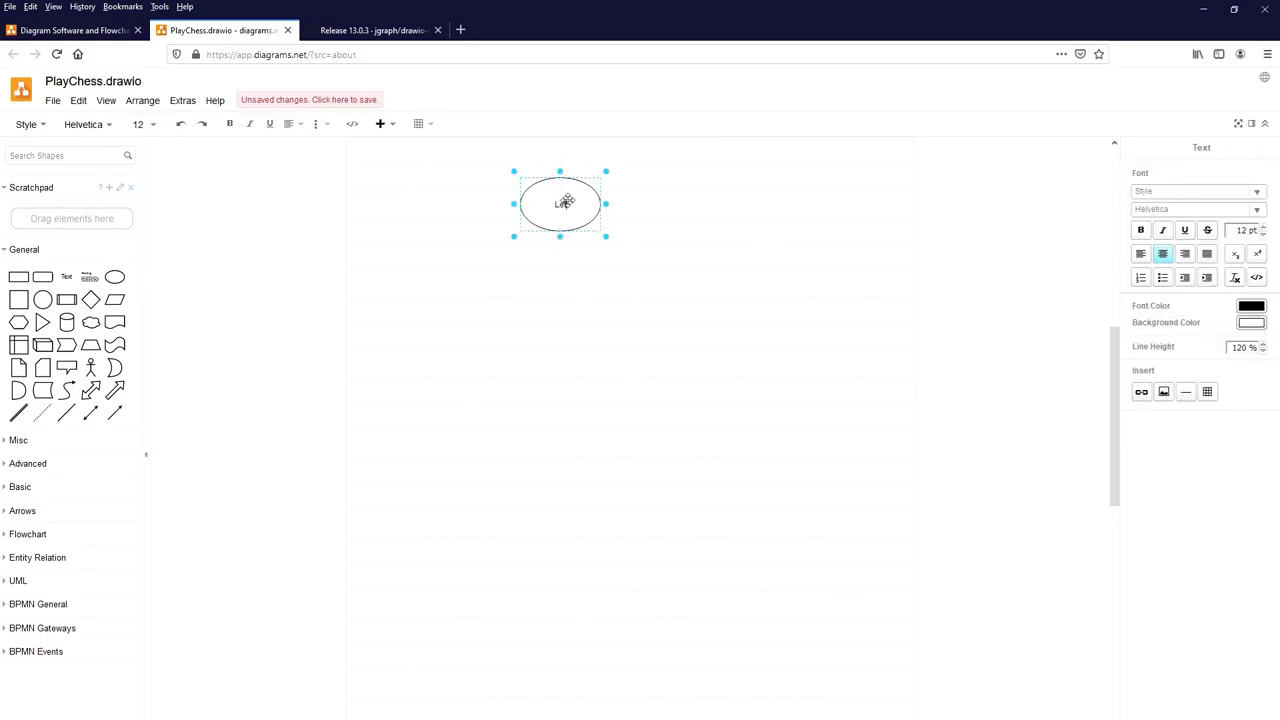
pyautogui.write("t's Play Chess")
pyautogui.press('Escape')
# - Add a 'Do you have a Chess board or App?' diamond aligned below the ellipse
pyautogui.moveTo(91, 302)
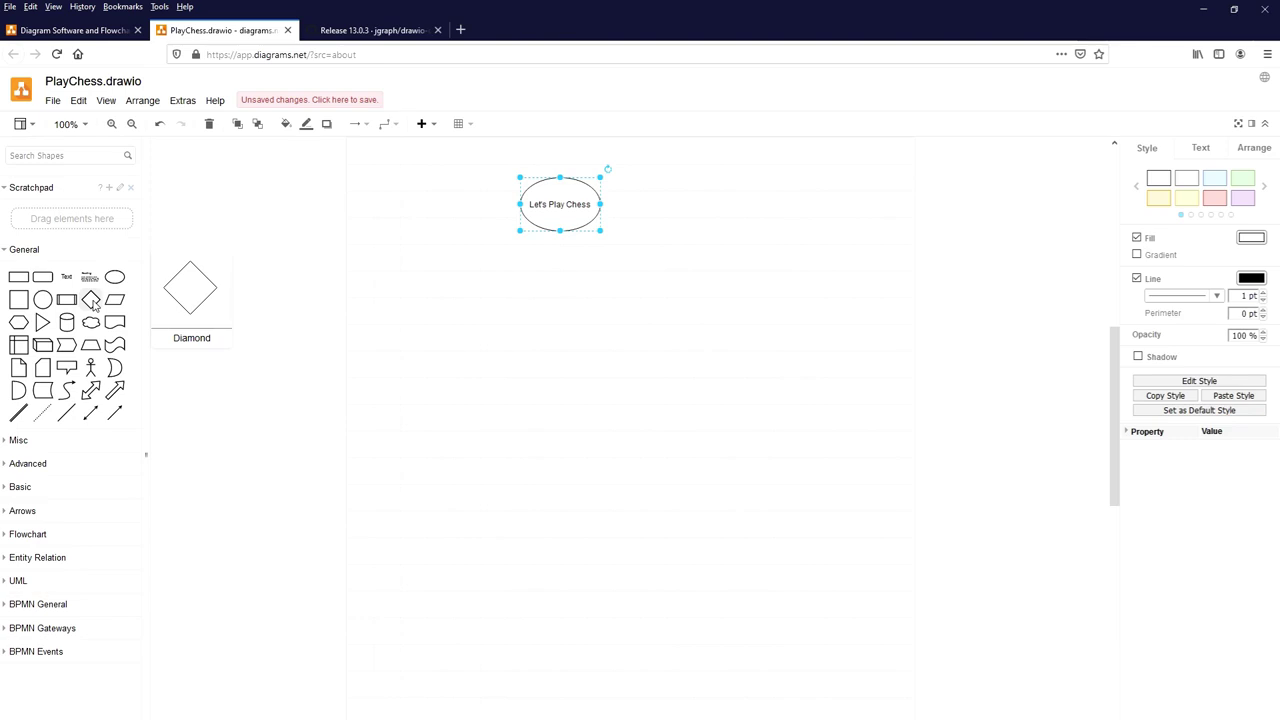
pyautogui.click(91, 300)
pyautogui.moveTo(640, 428); pyautogui.dragTo(574, 284)
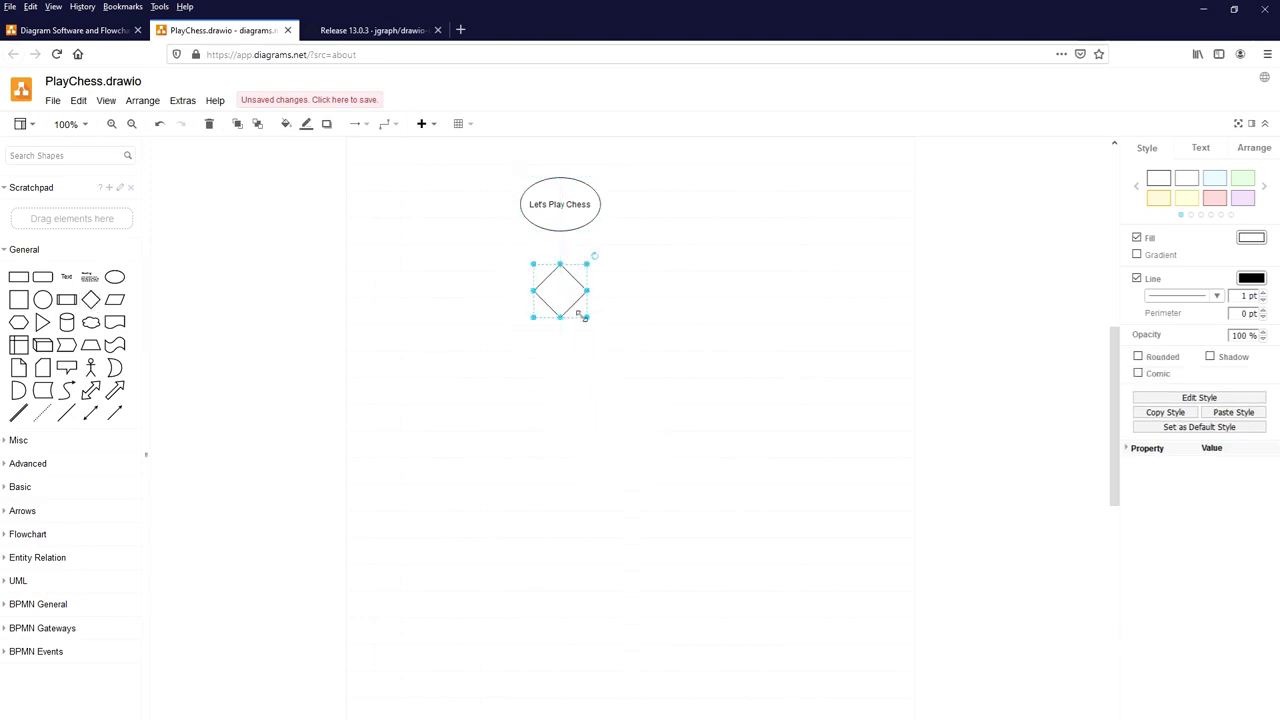
pyautogui.write('Do you')
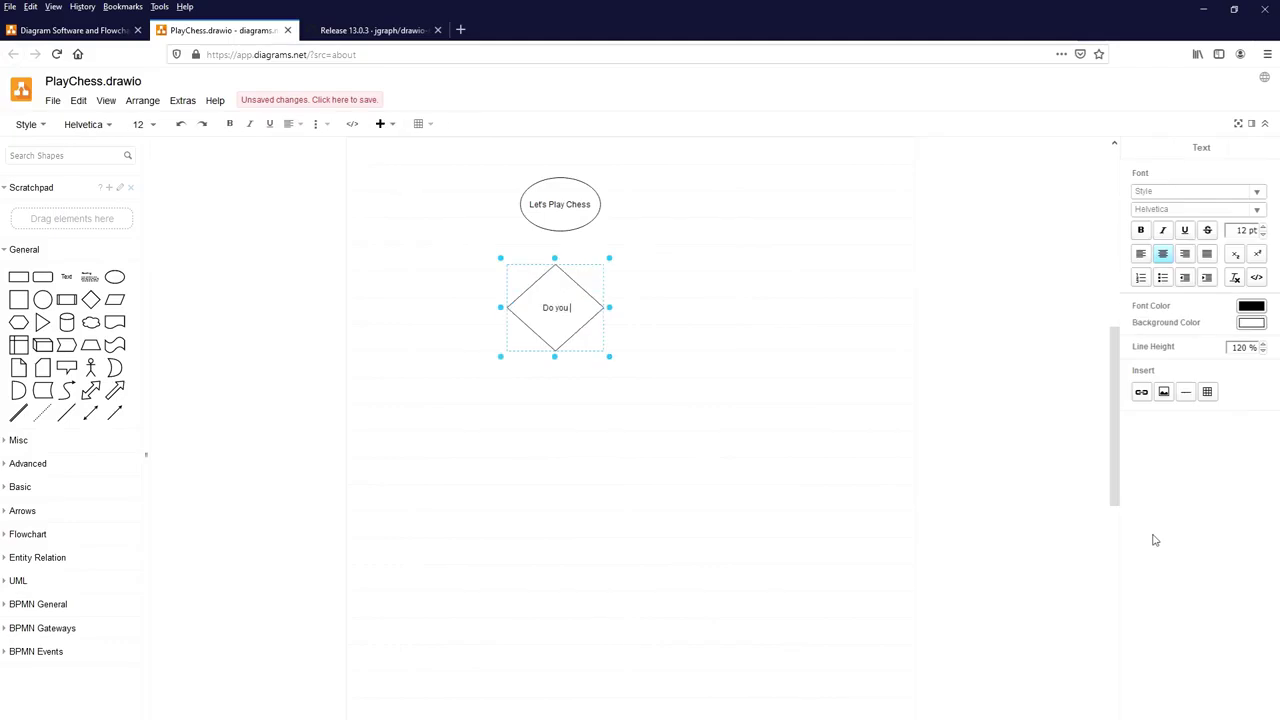
pyautogui.write(' have a Chess board or App?')
pyautogui.click(554, 287)
pyautogui.moveTo(554, 287); pyautogui.dragTo(559, 287)
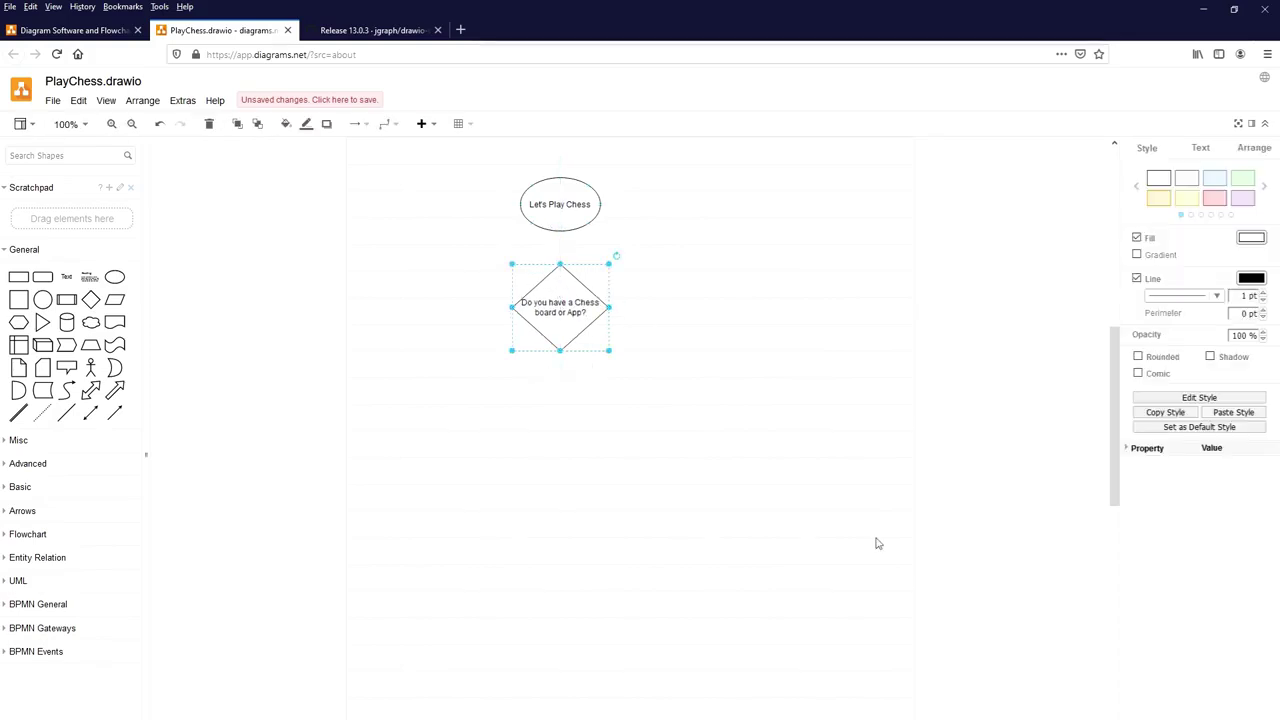
# - Connect the 'Let's Play Chess' ellipse to the first diamond with an arrow
pyautogui.click(561, 204)
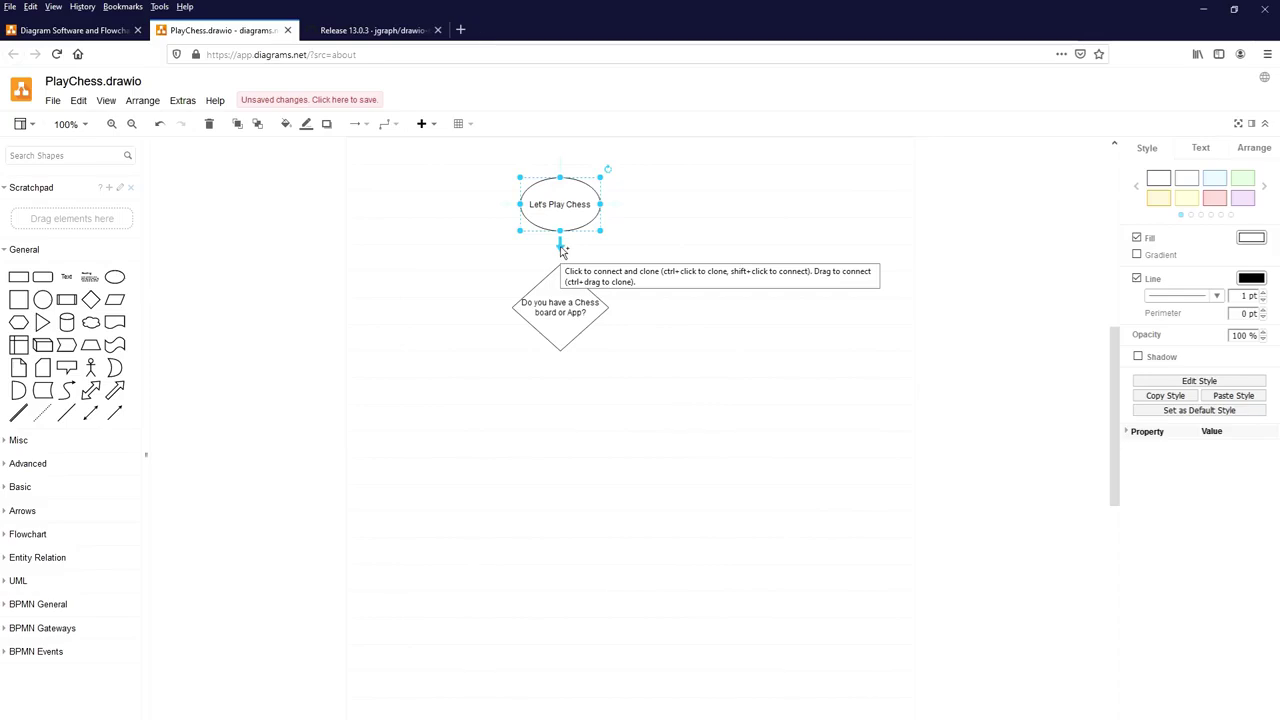
pyautogui.click(561, 248)
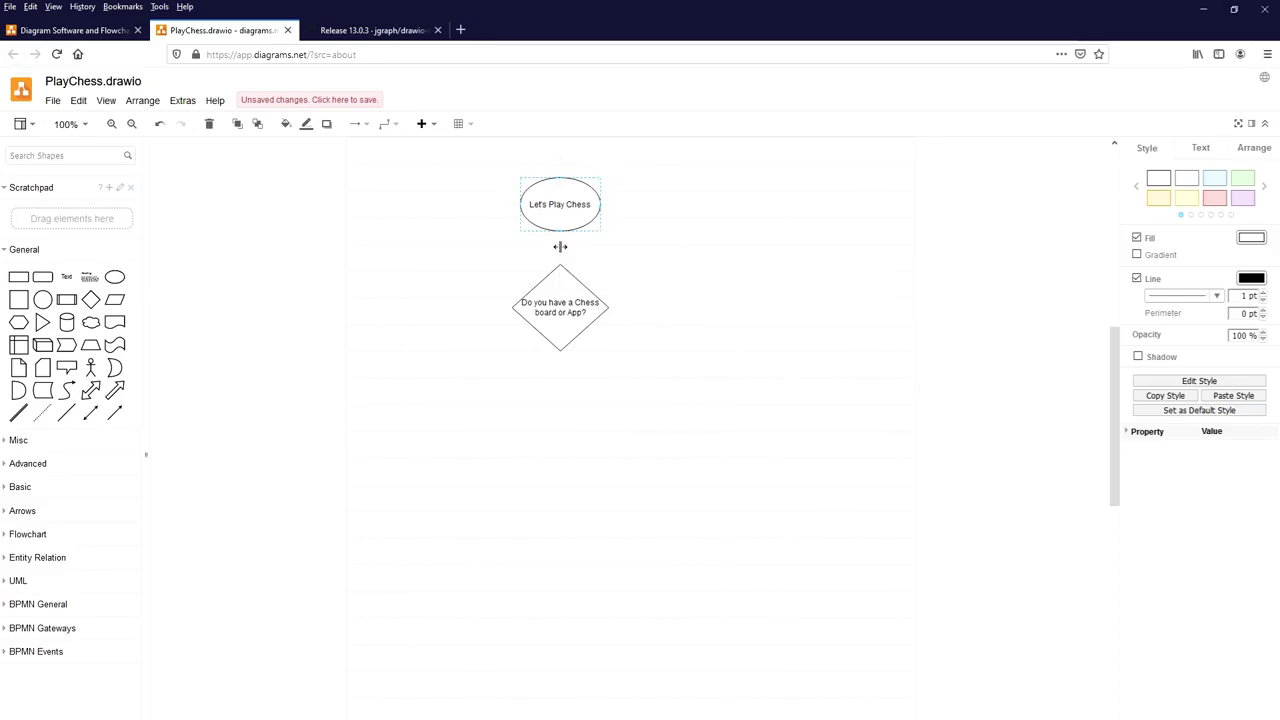
pyautogui.click(609, 282)
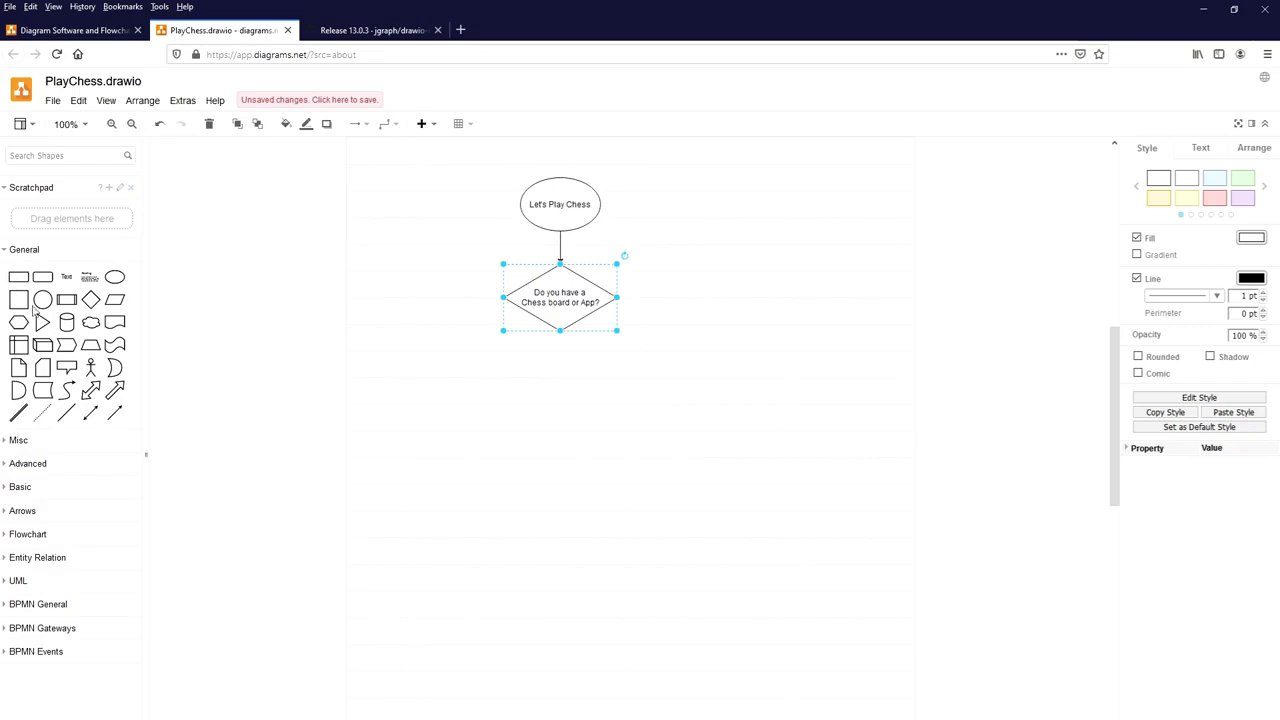
# - Add a 'Do you know how to play?' diamond centred below the first decision
pyautogui.click(88, 302)
pyautogui.moveTo(627, 437); pyautogui.dragTo(583, 430)
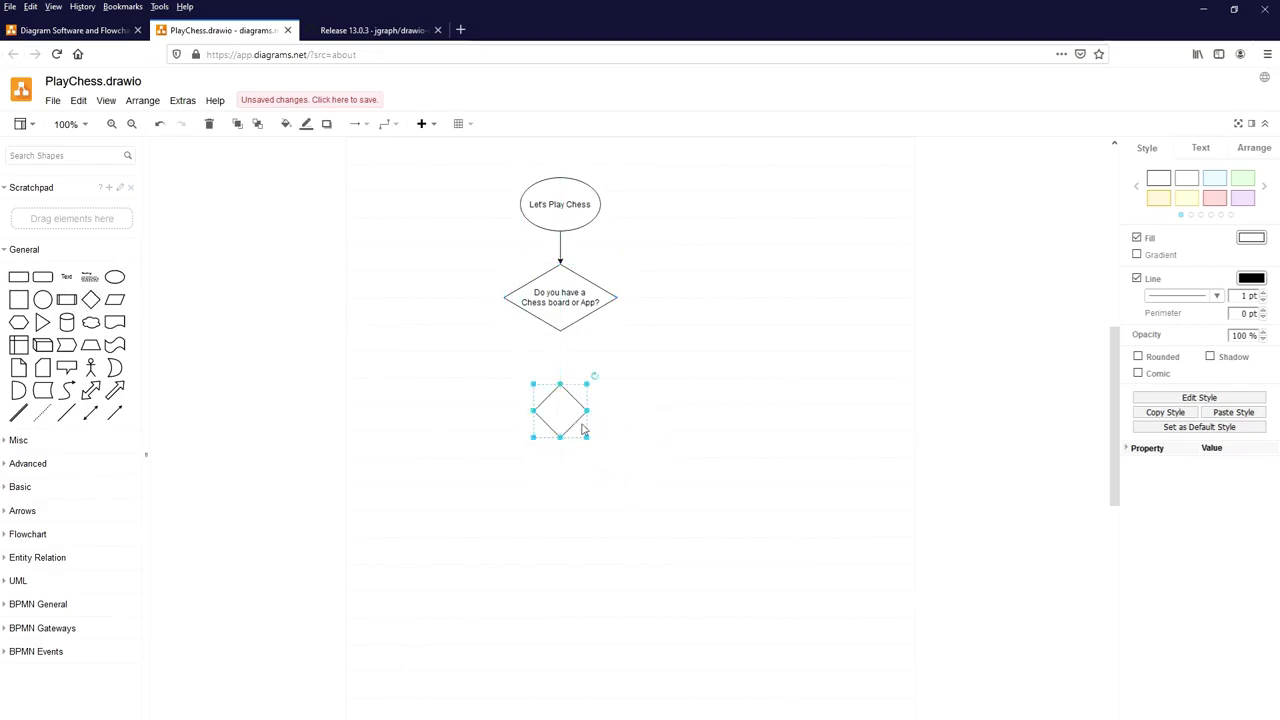
pyautogui.doubleClick(562, 413)
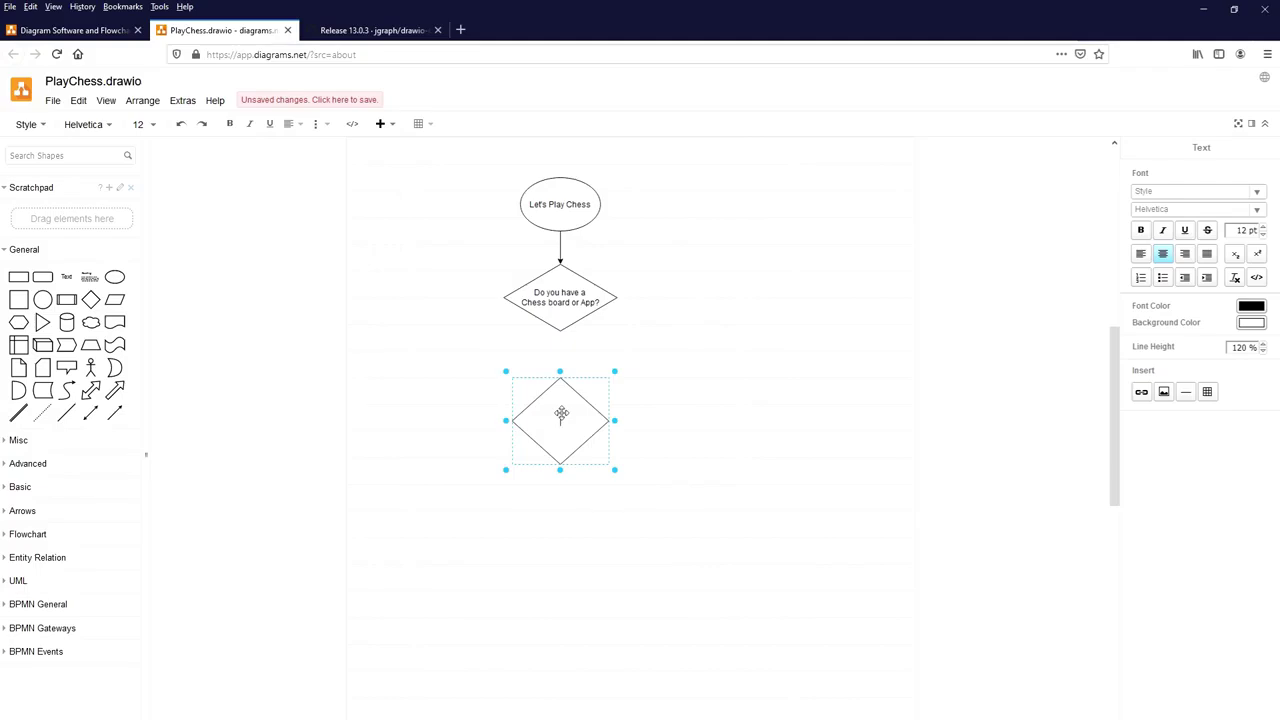
pyautogui.press('BackSpace')
pyautogui.write('o you know how to play?')
pyautogui.moveTo(563, 389); pyautogui.dragTo(567, 386)
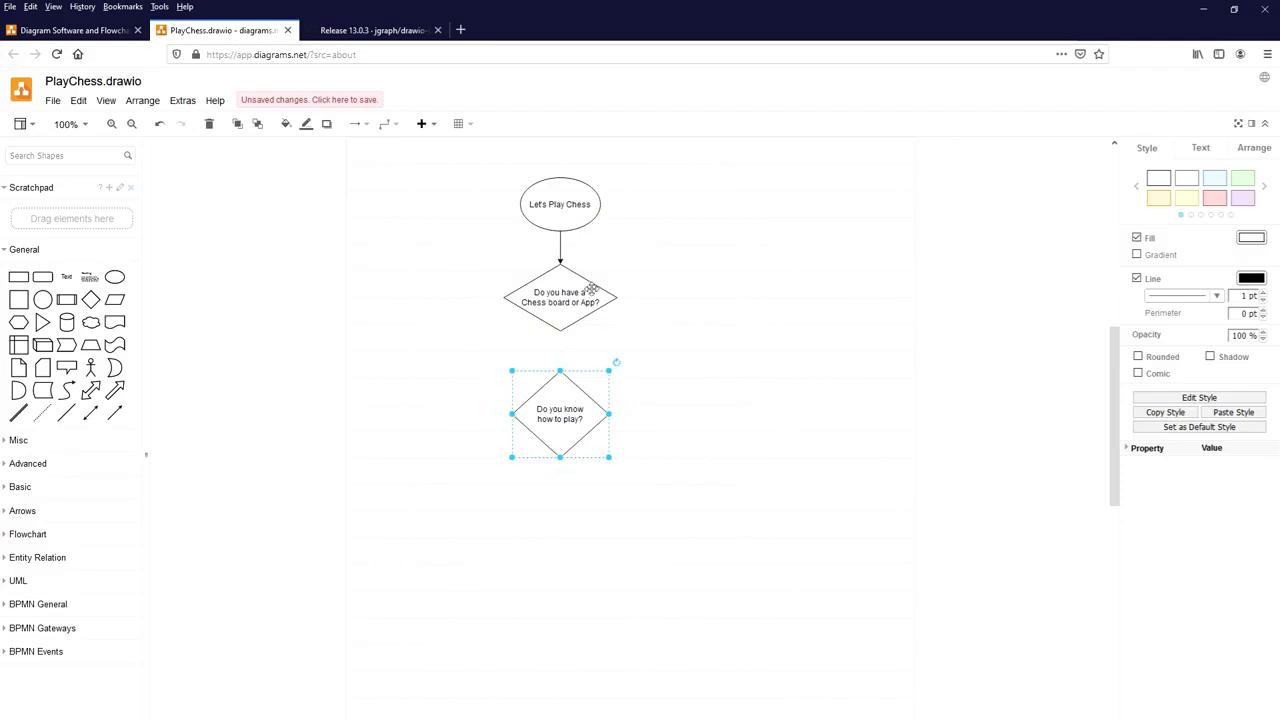
# - Connect the first diamond down to the second and label the arrow Y
pyautogui.click(557, 316)
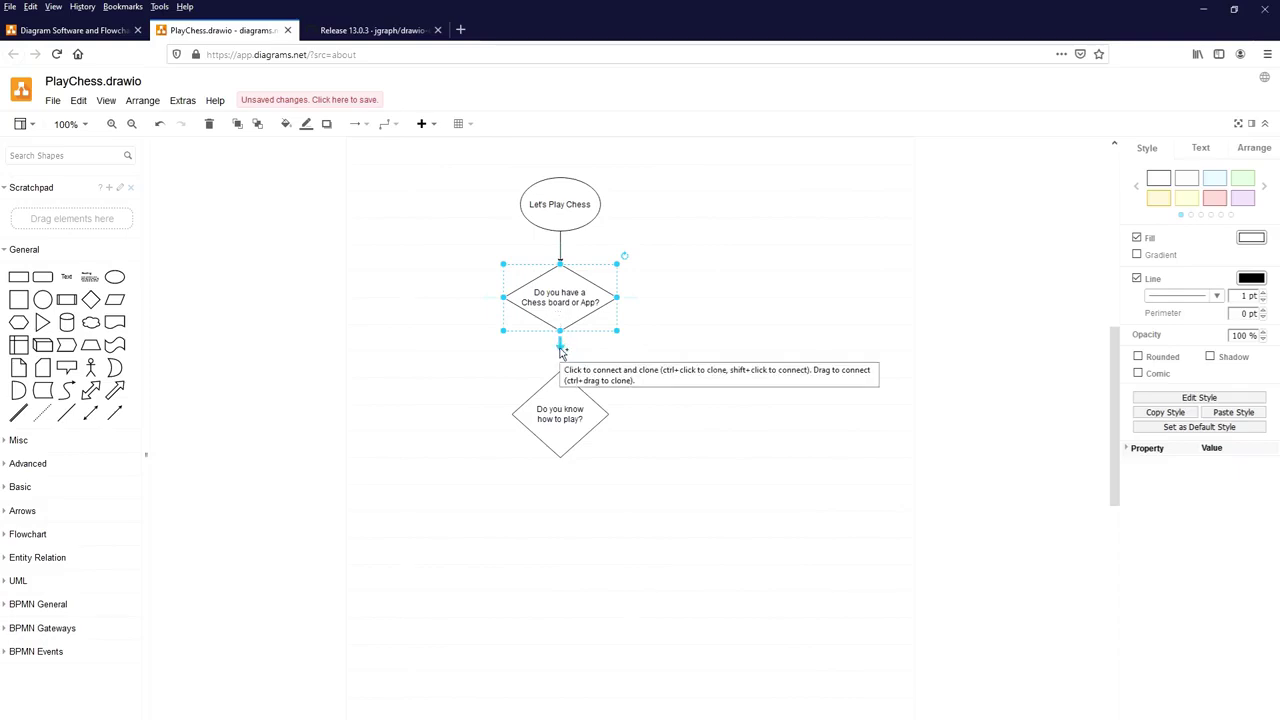
pyautogui.click(561, 350)
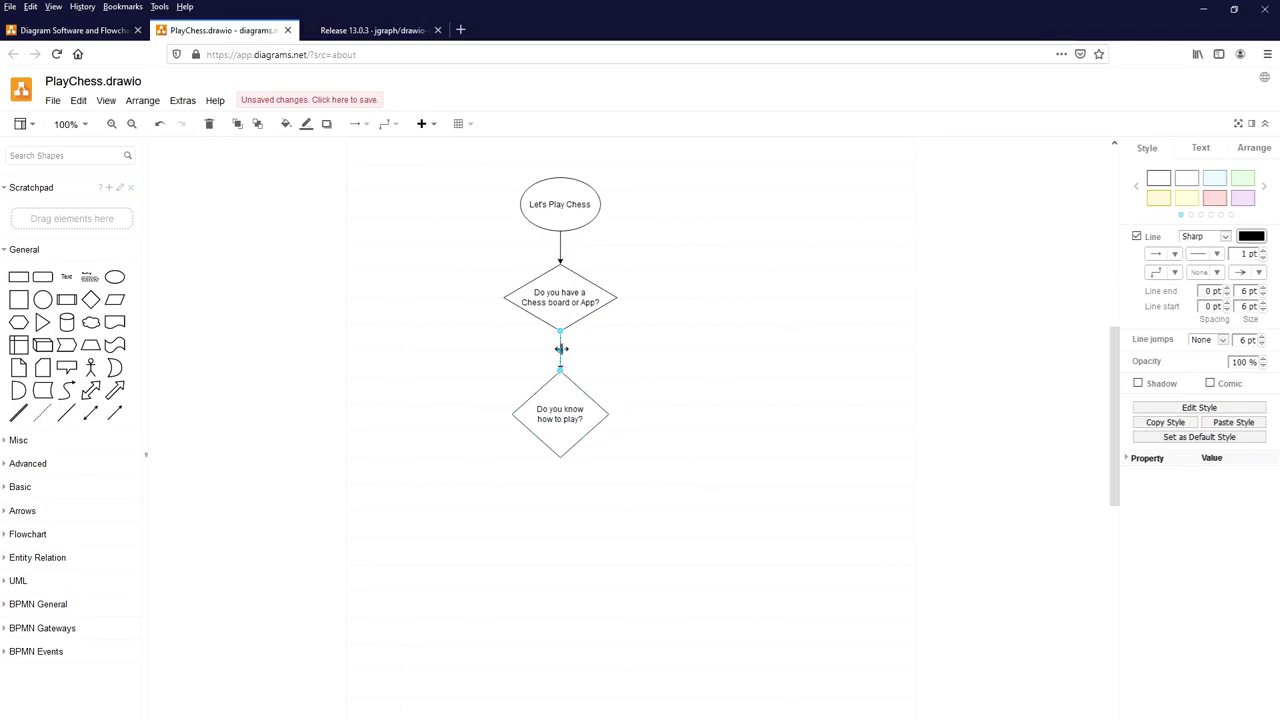
pyautogui.doubleClick(561, 349)
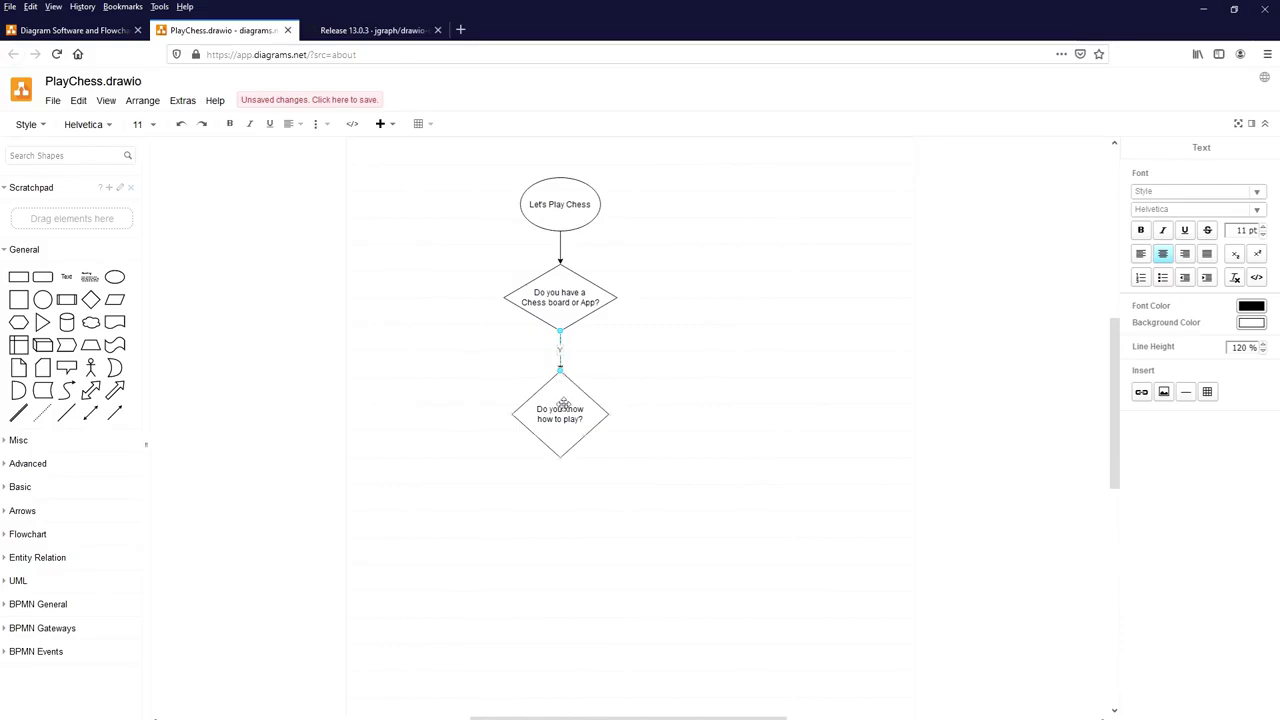
pyautogui.write('Y')
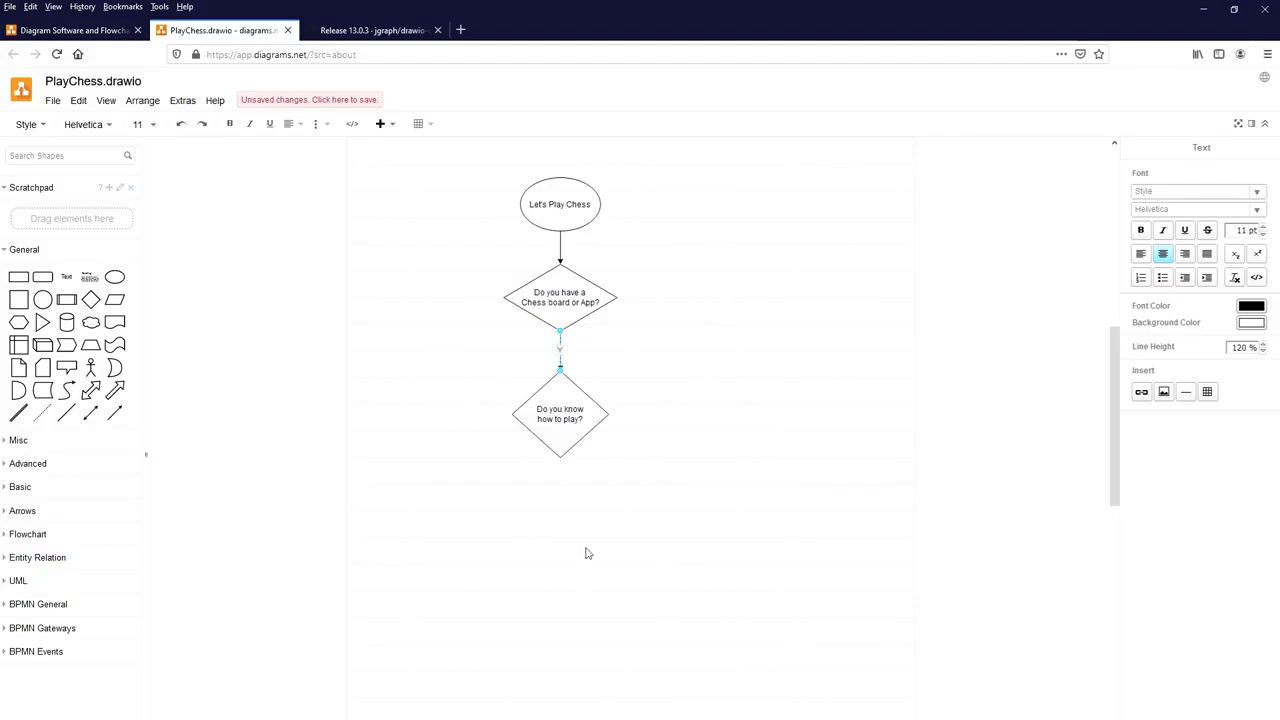
# - Add a 'Find a player' rectangle below 'Do you know how to play?', joined by an arrow
pyautogui.click(580, 392)
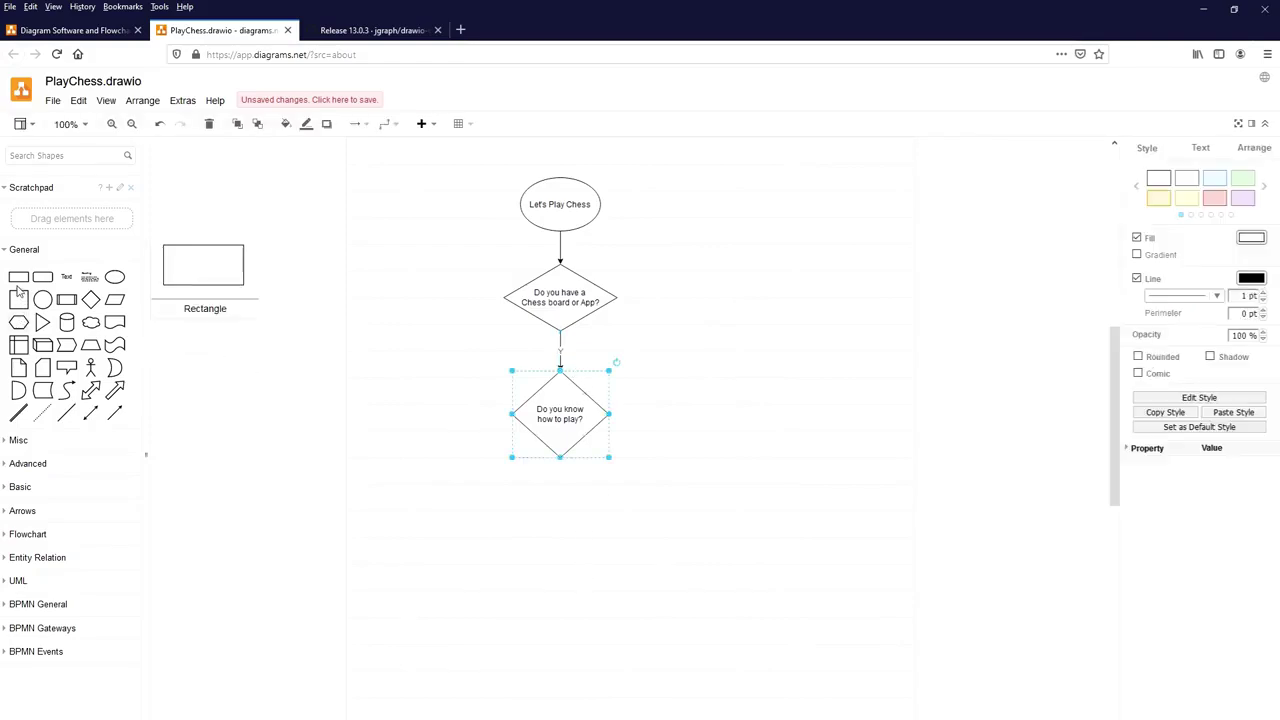
pyautogui.click(42, 277)
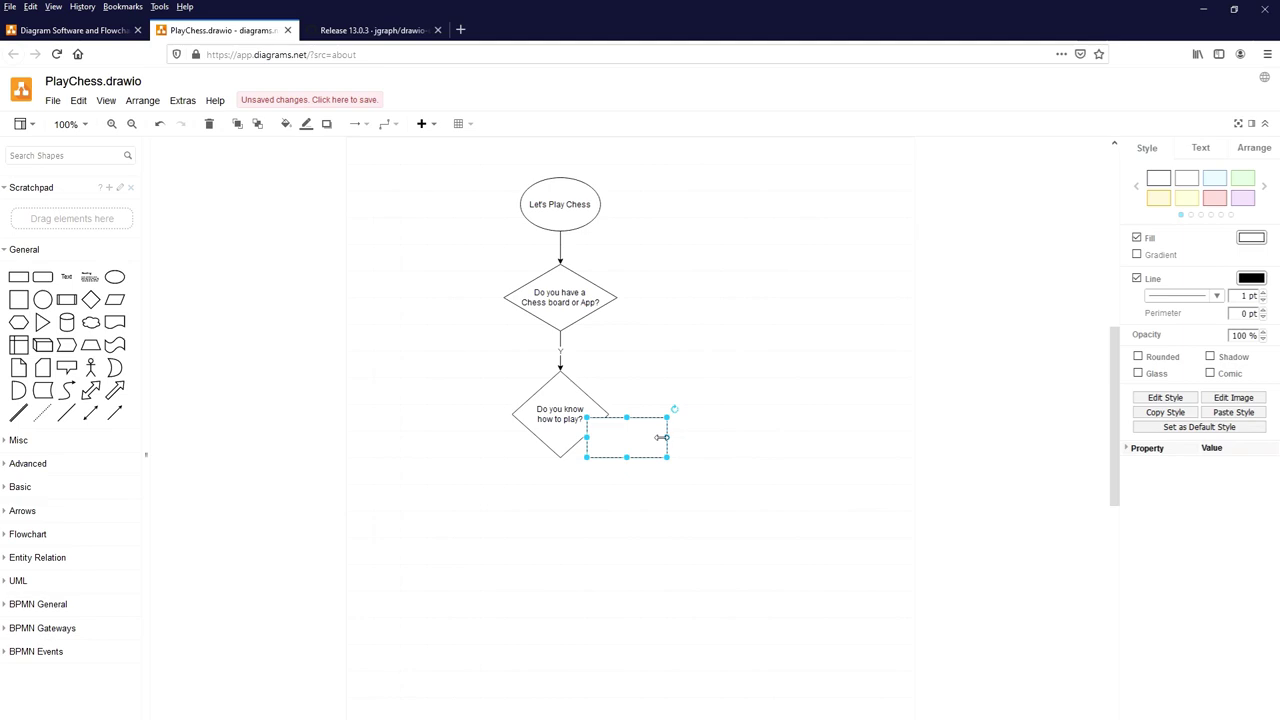
pyautogui.moveTo(643, 437); pyautogui.dragTo(578, 513)
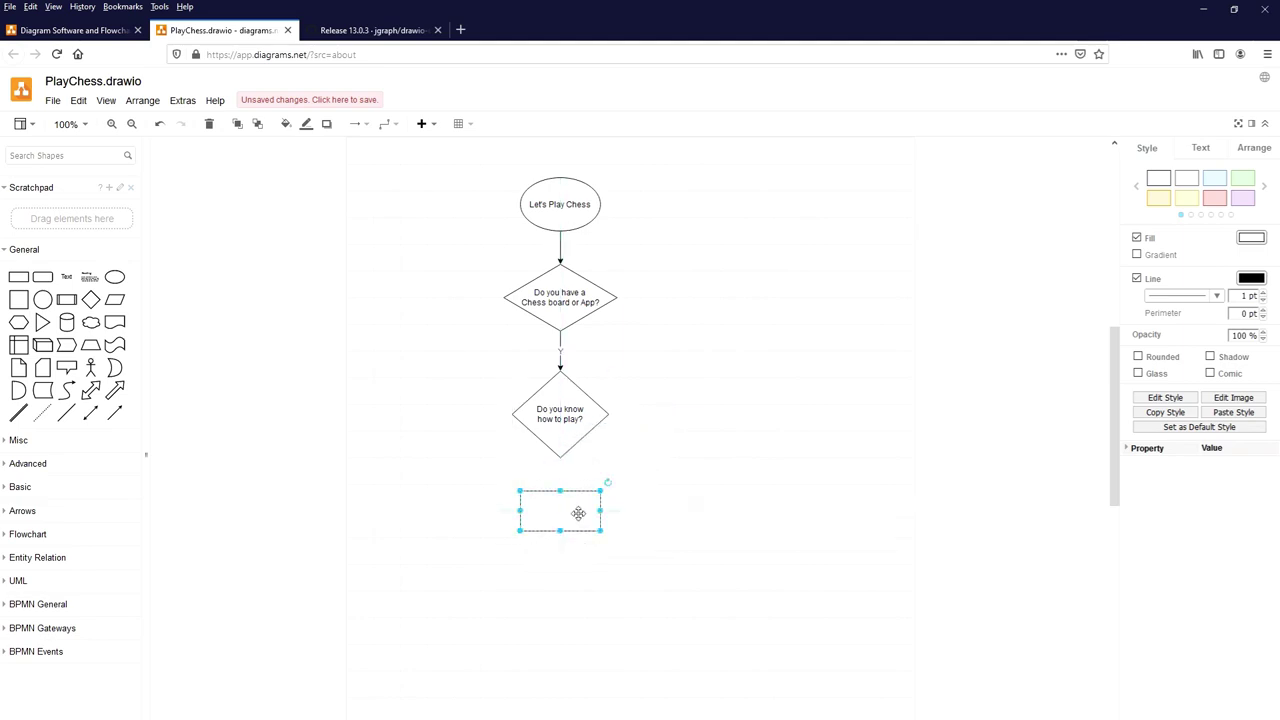
pyautogui.click(560, 446)
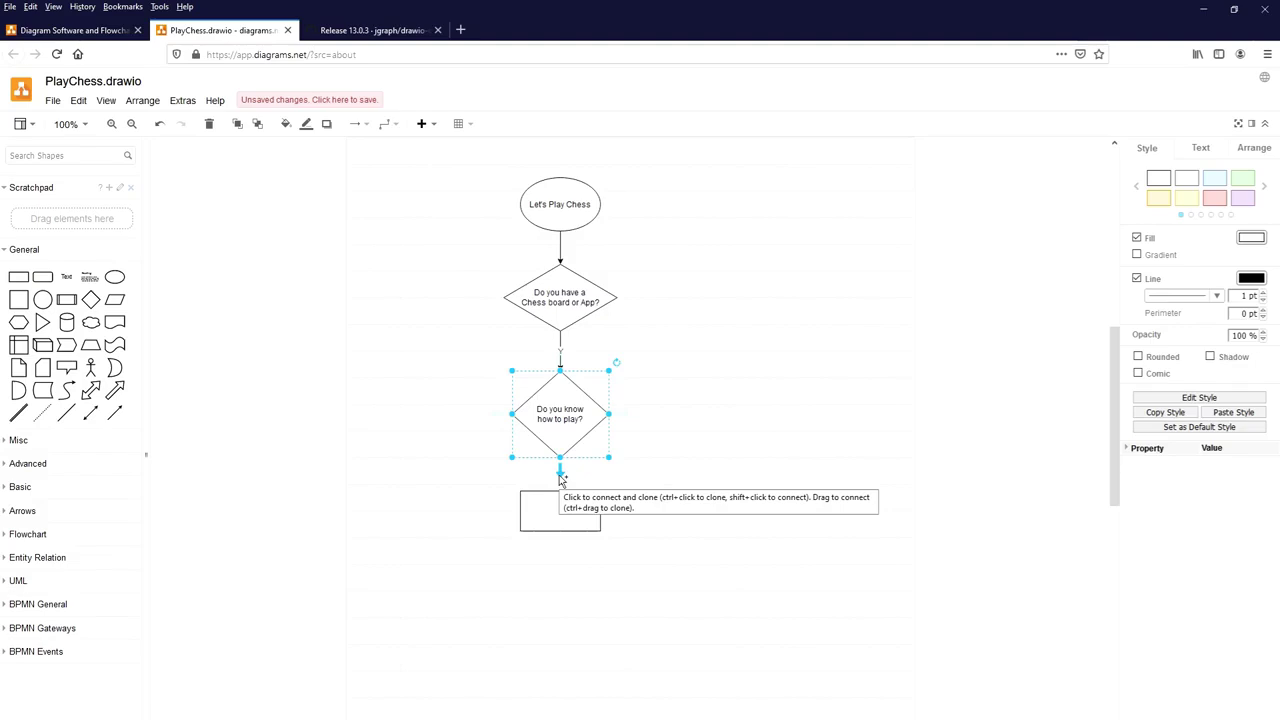
pyautogui.click(560, 478)
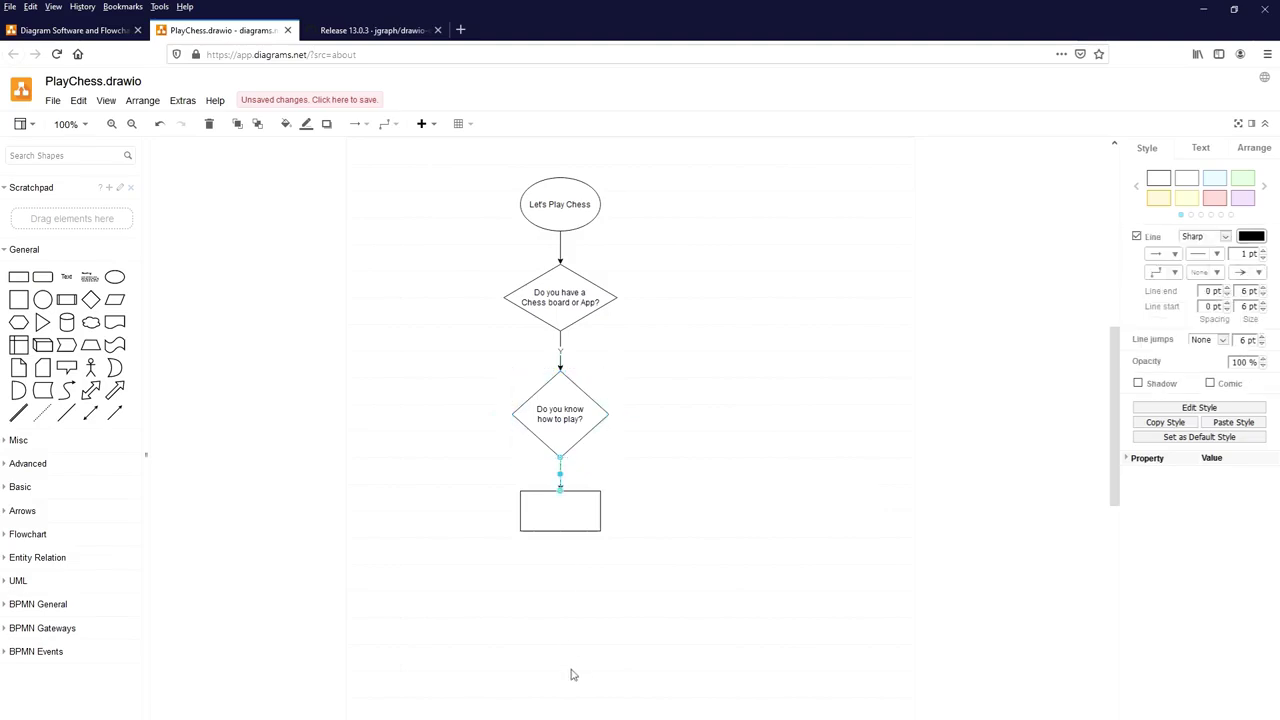
pyautogui.doubleClick(566, 508)
pyautogui.write('Findi')
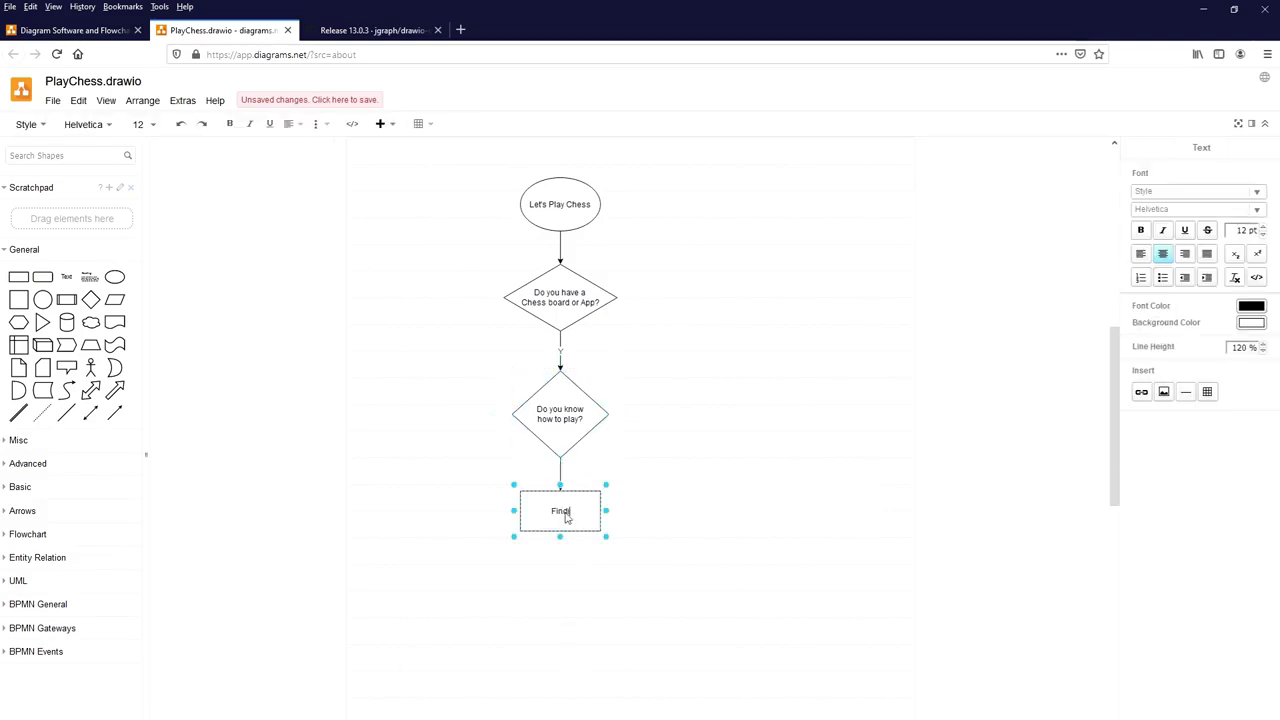
pyautogui.write(' a player')
# - Add a 'Play the game' rectangle under 'Find a player' and connect them
pyautogui.click(594, 622)
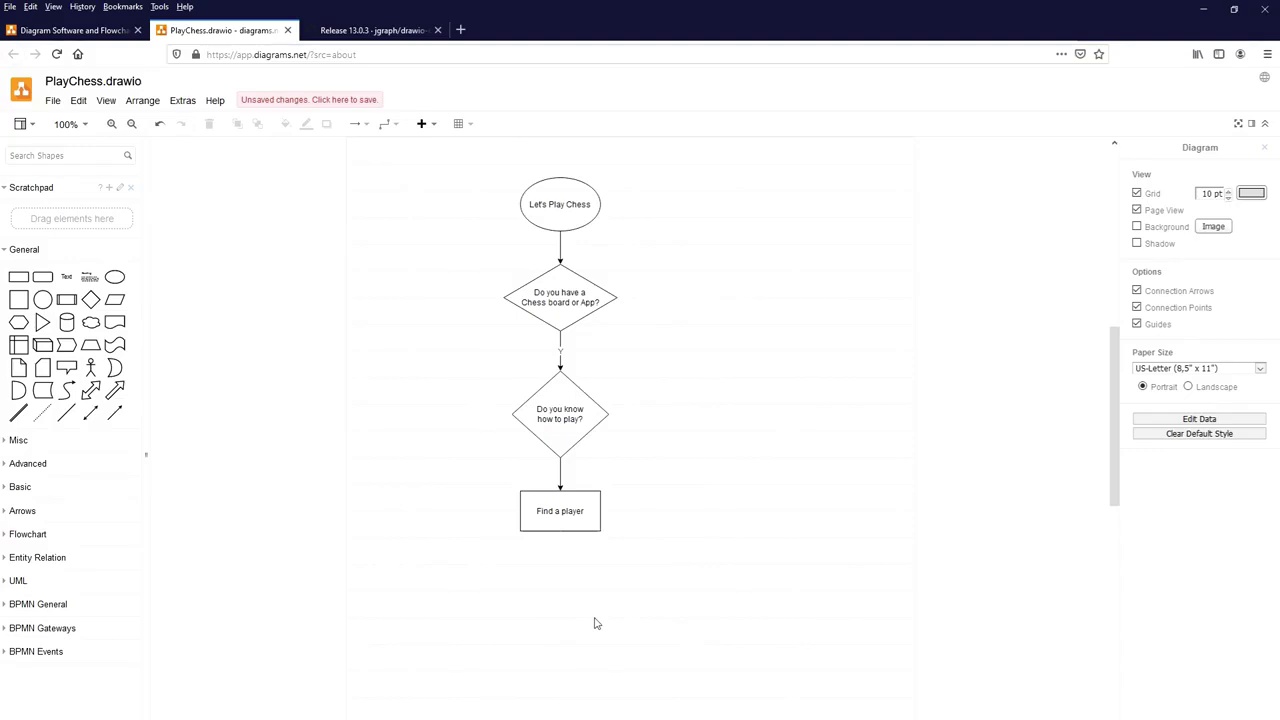
pyautogui.click(585, 520)
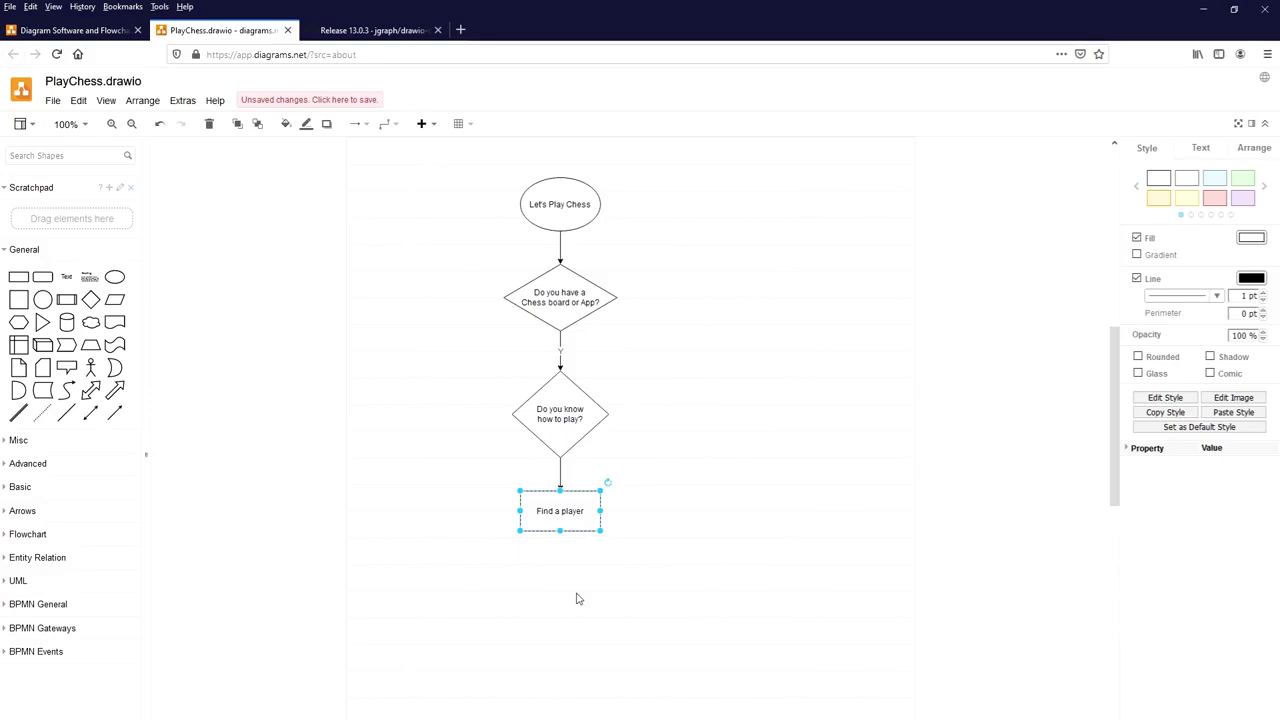
pyautogui.click(18, 277)
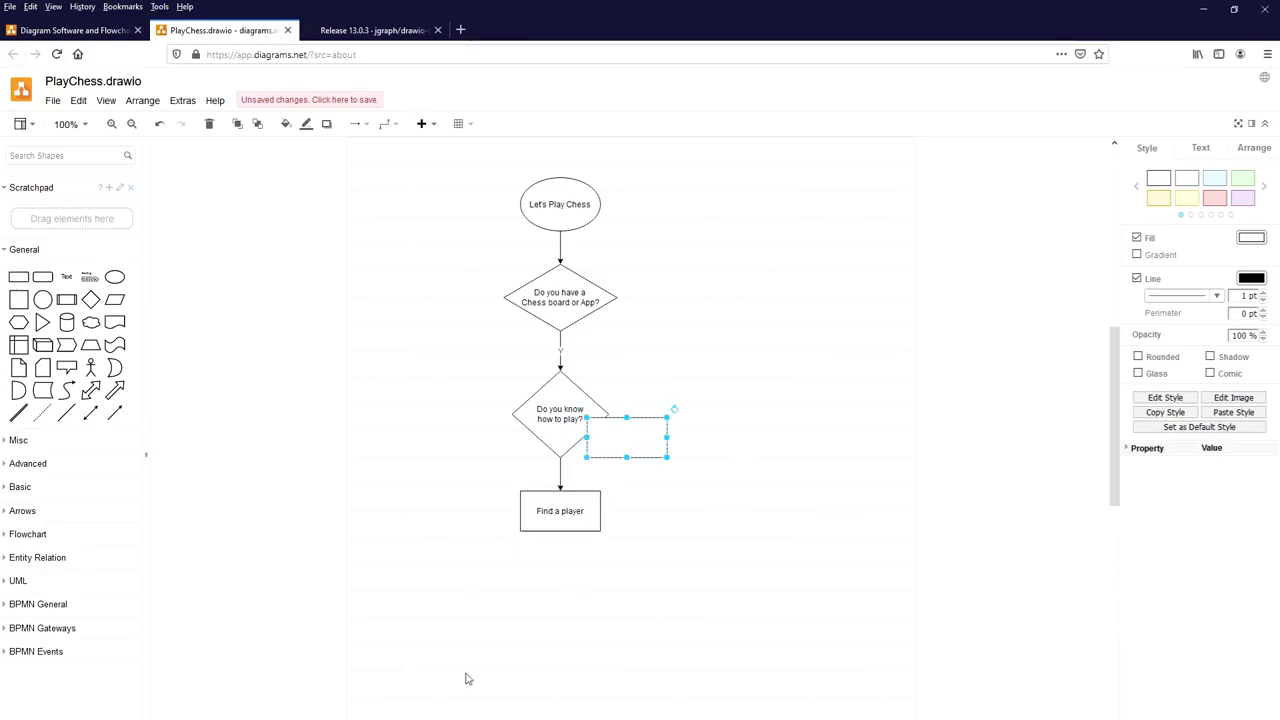
pyautogui.moveTo(639, 432); pyautogui.dragTo(575, 578)
pyautogui.write('Play t')
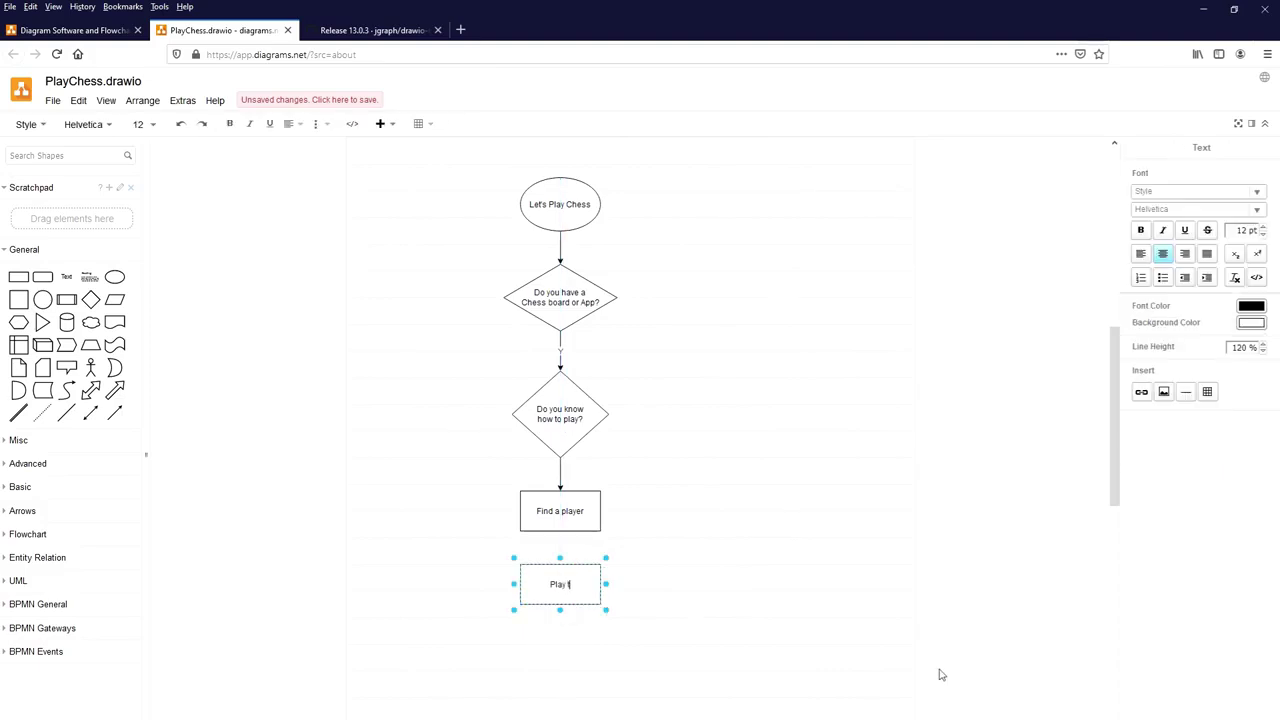
pyautogui.write('he game')
pyautogui.click(549, 497)
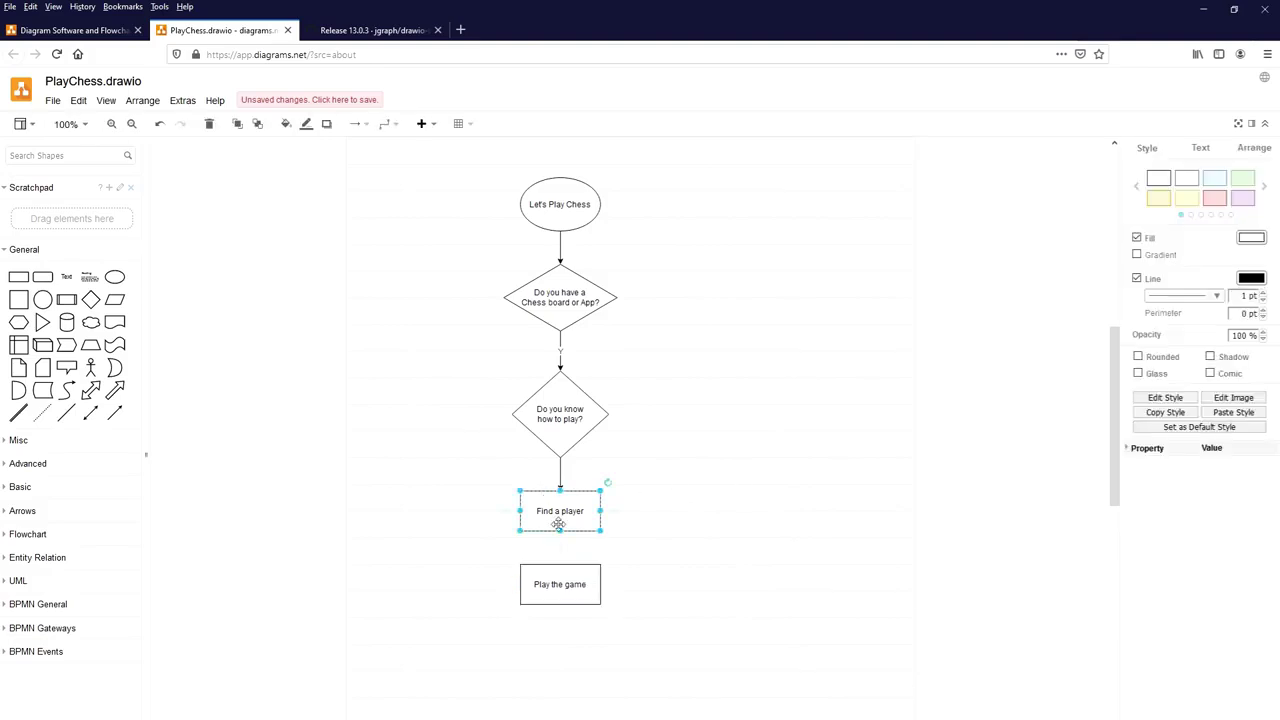
pyautogui.moveTo(563, 548)
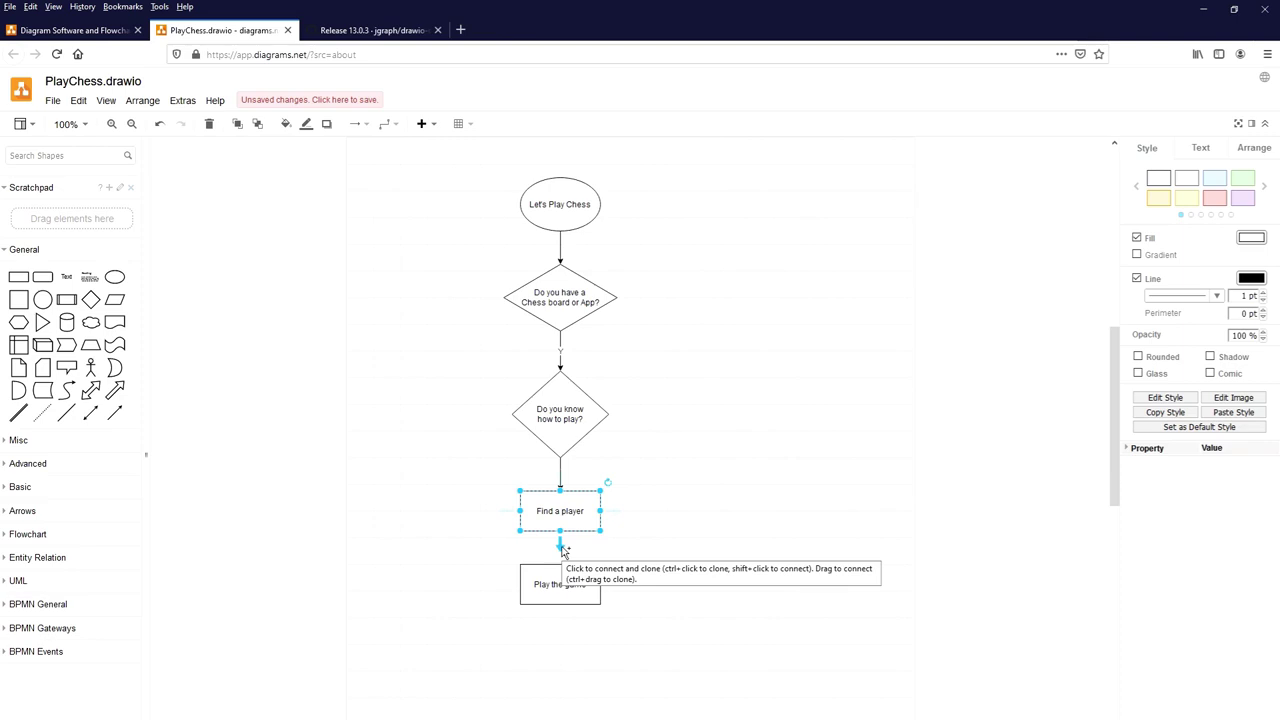
pyautogui.click(559, 549)
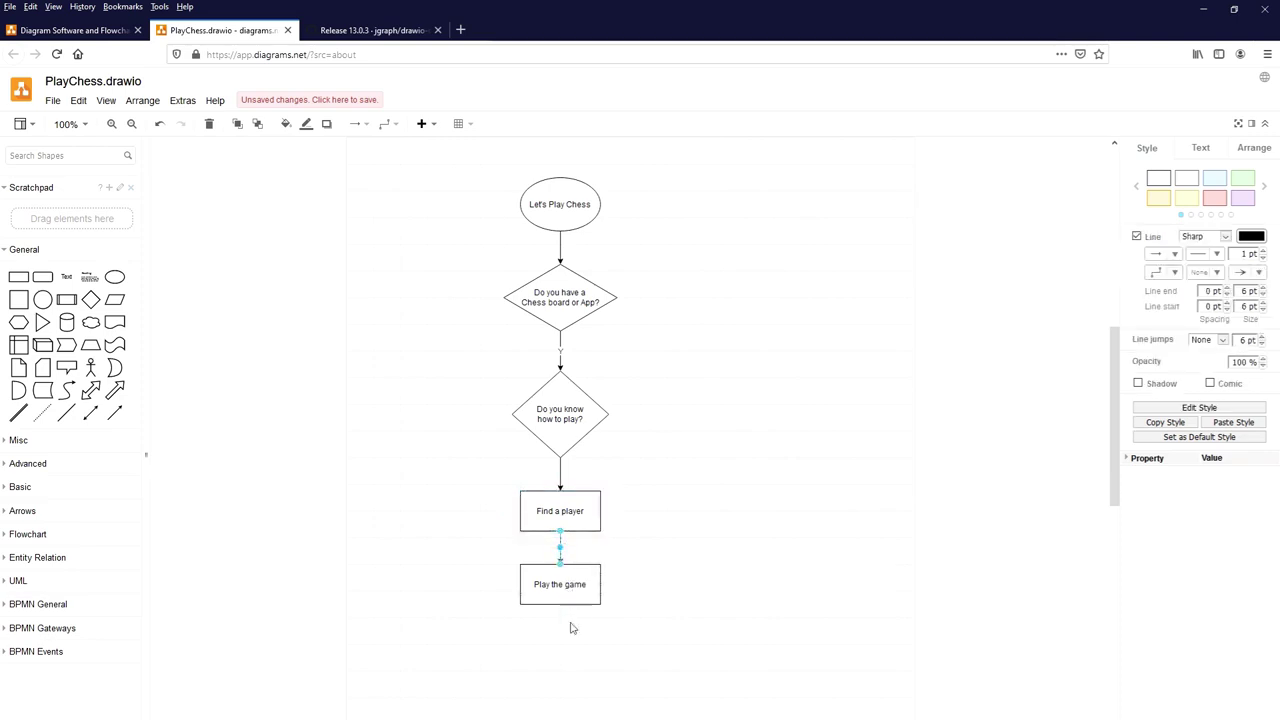
pyautogui.click(567, 598)
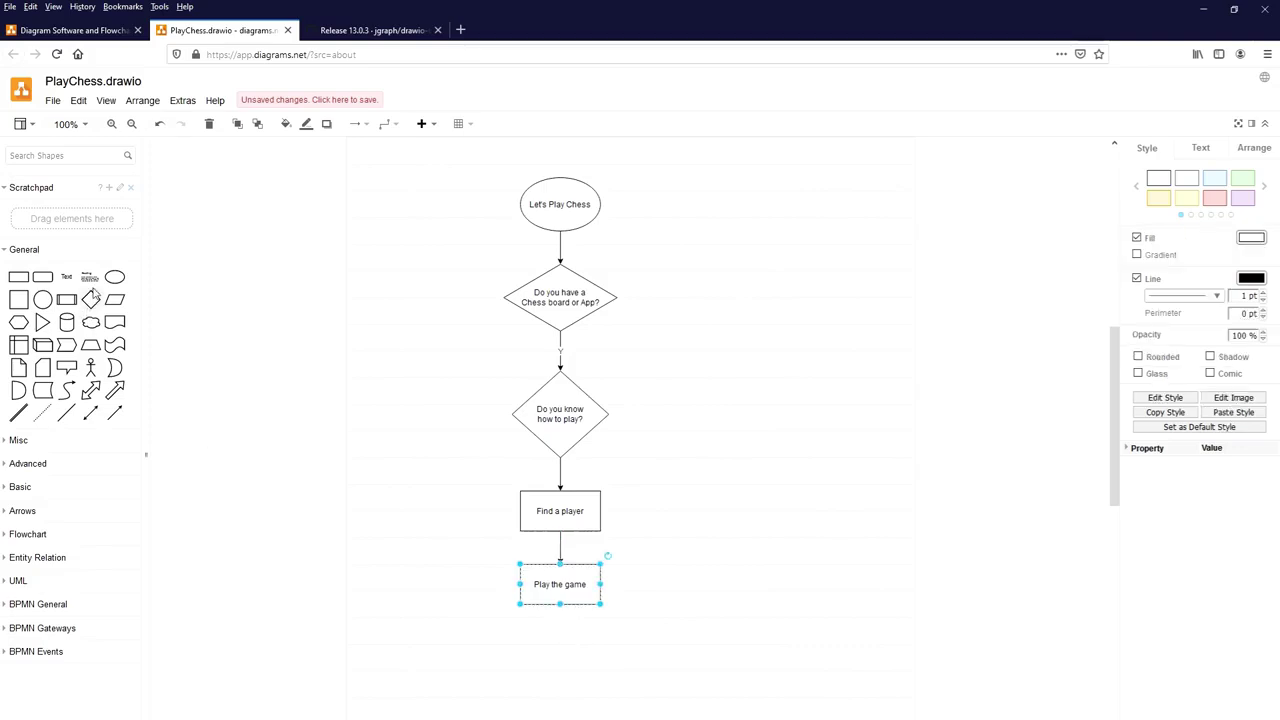
# - Add an 'End of the game' ellipse below 'Play the game' and connect it
pyautogui.click(113, 281)
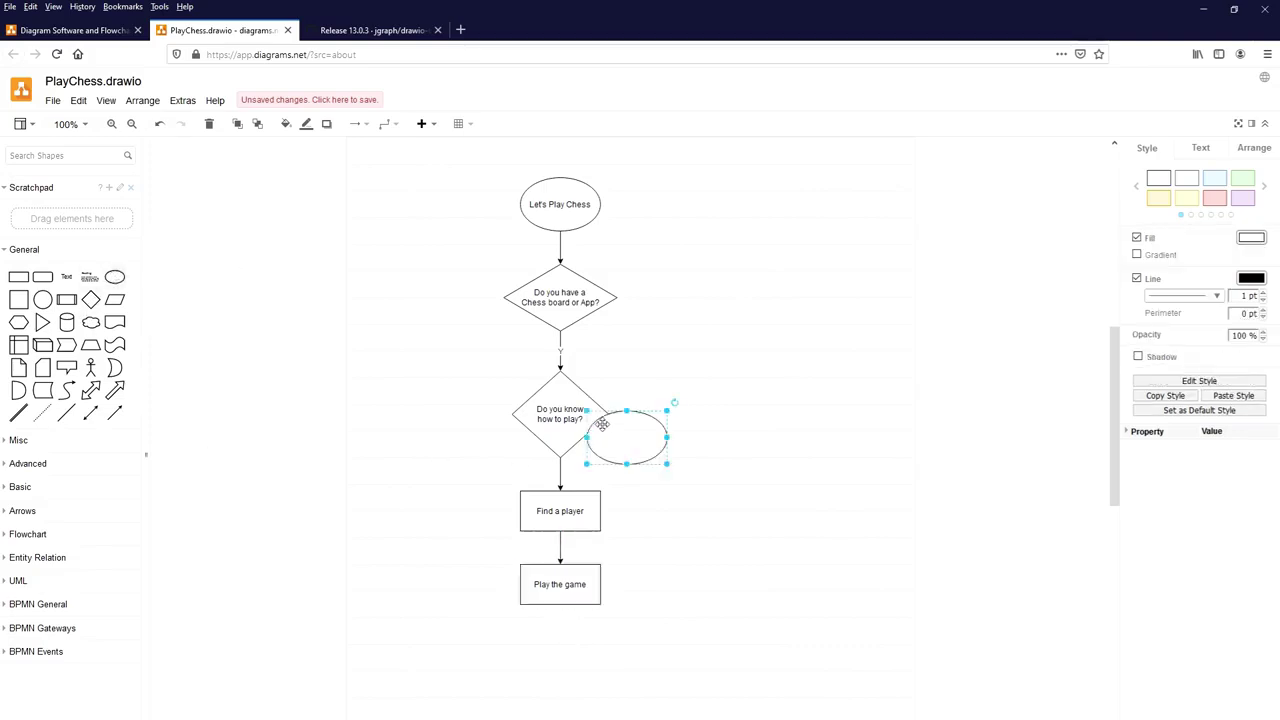
pyautogui.moveTo(620, 431); pyautogui.dragTo(552, 665)
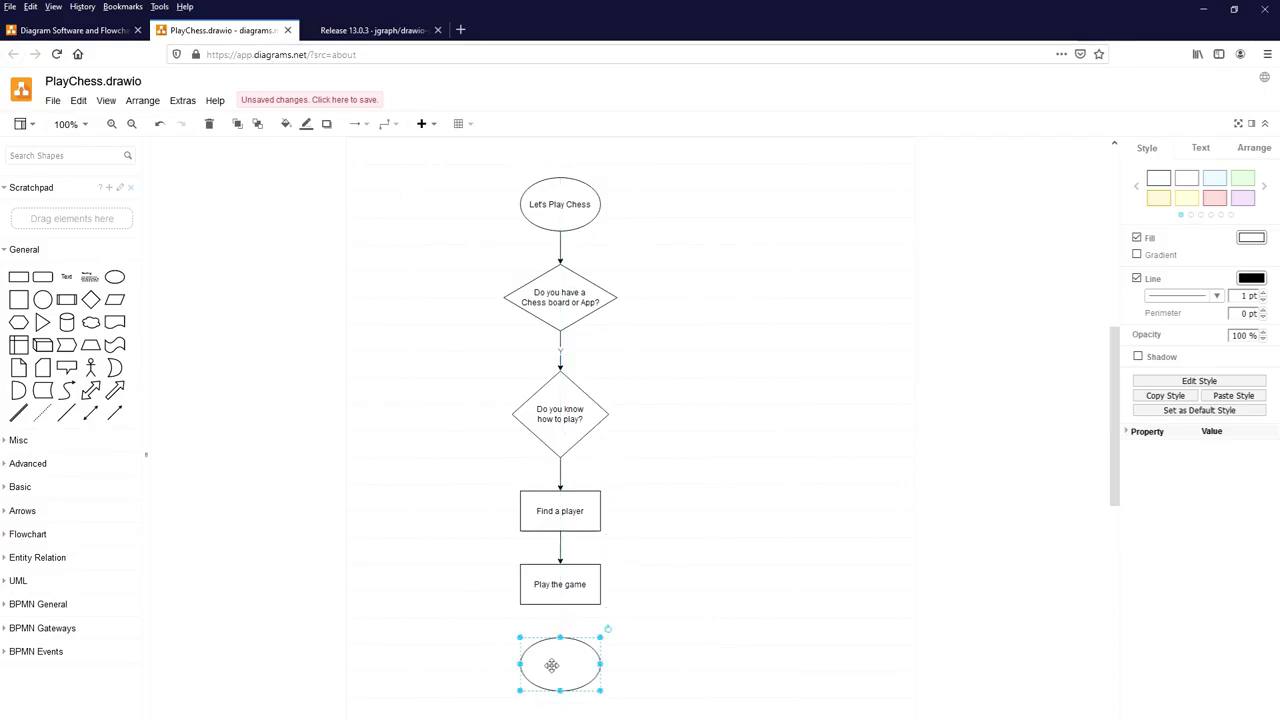
pyautogui.doubleClick(552, 665)
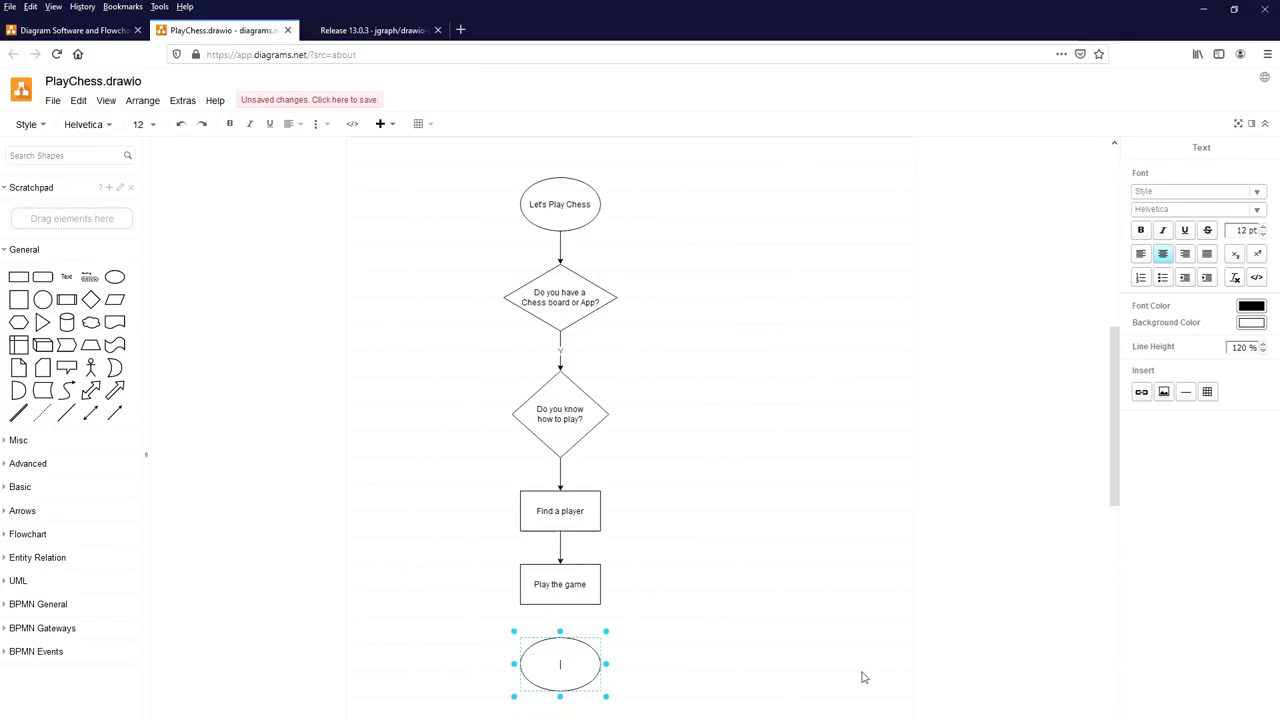
pyautogui.write('End of the game')
pyautogui.click(583, 597)
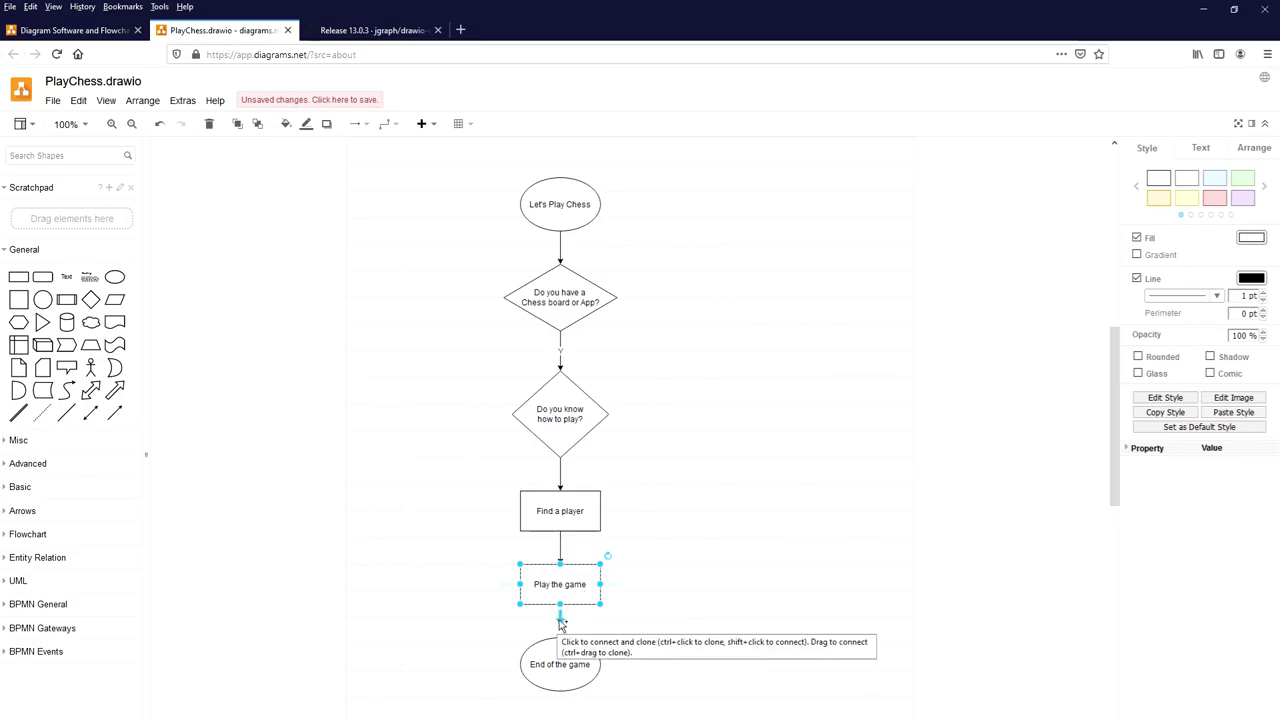
pyautogui.moveTo(561, 620); pyautogui.dragTo(559, 628)
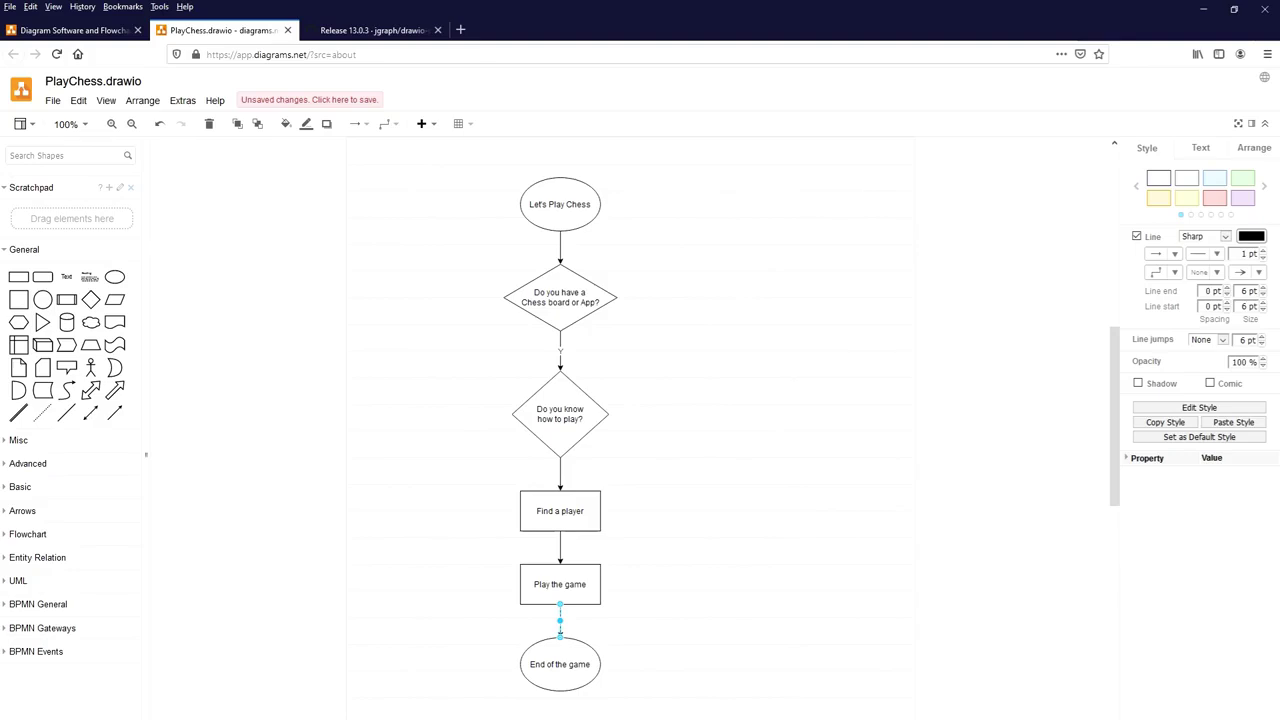
pyautogui.press('Escape')
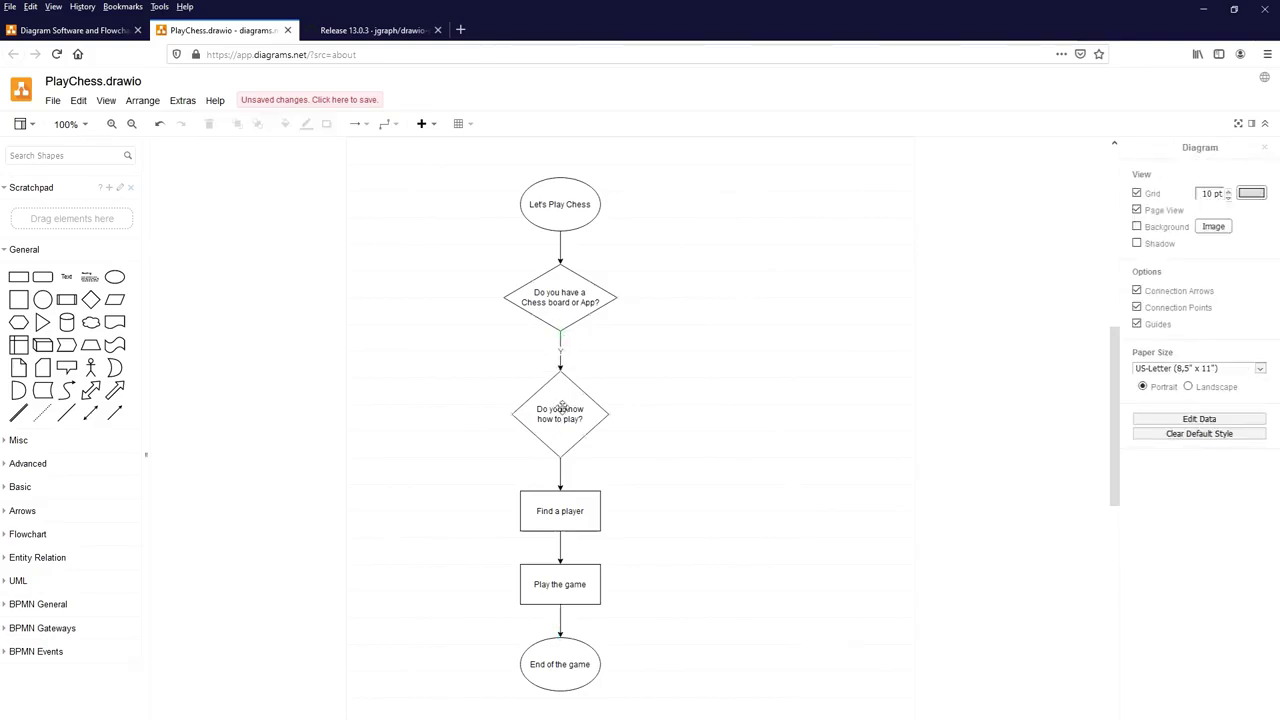
# - Add a box right of the first diamond, connected by an arrow labelled N
pyautogui.click(628, 309)
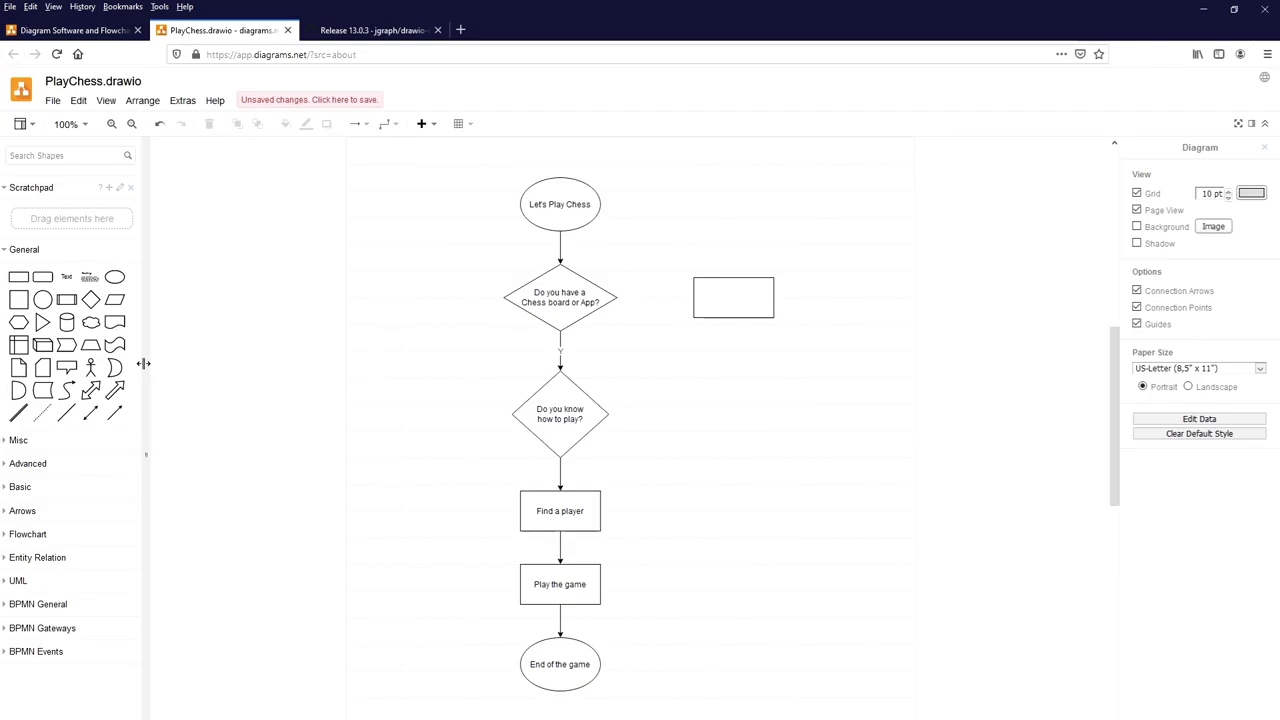
pyautogui.click(113, 413)
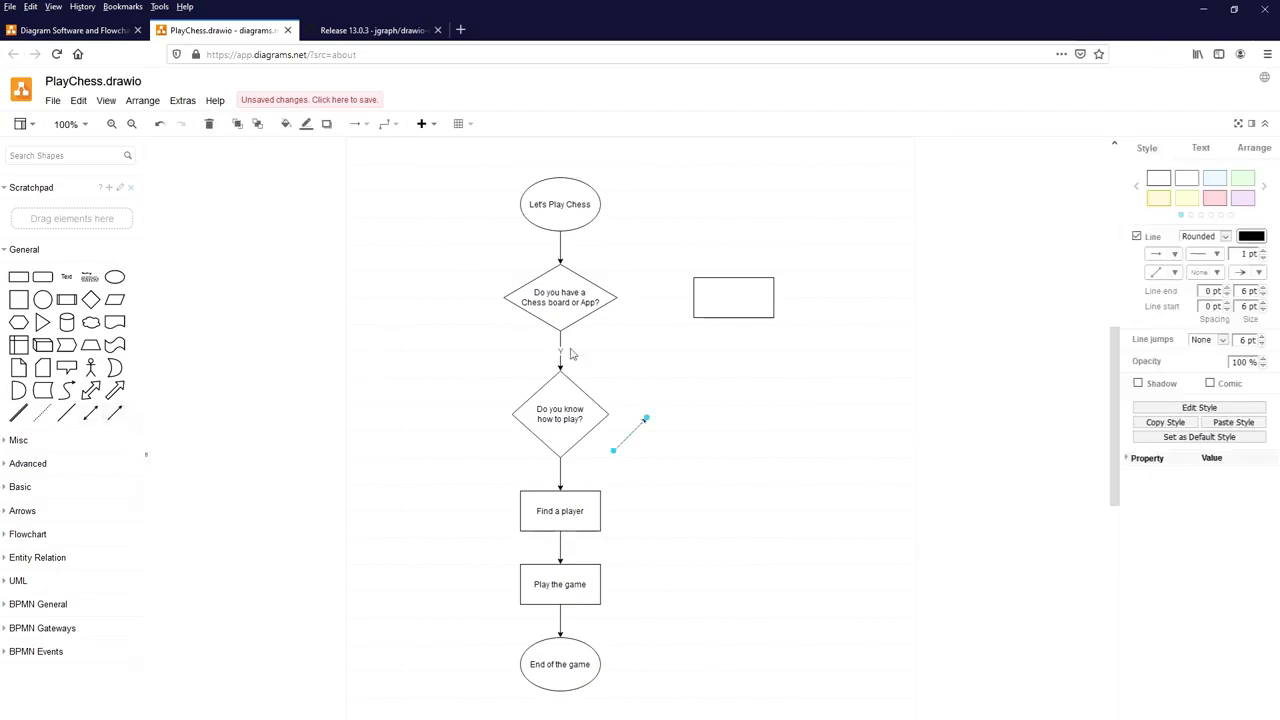
pyautogui.moveTo(613, 455); pyautogui.dragTo(617, 299)
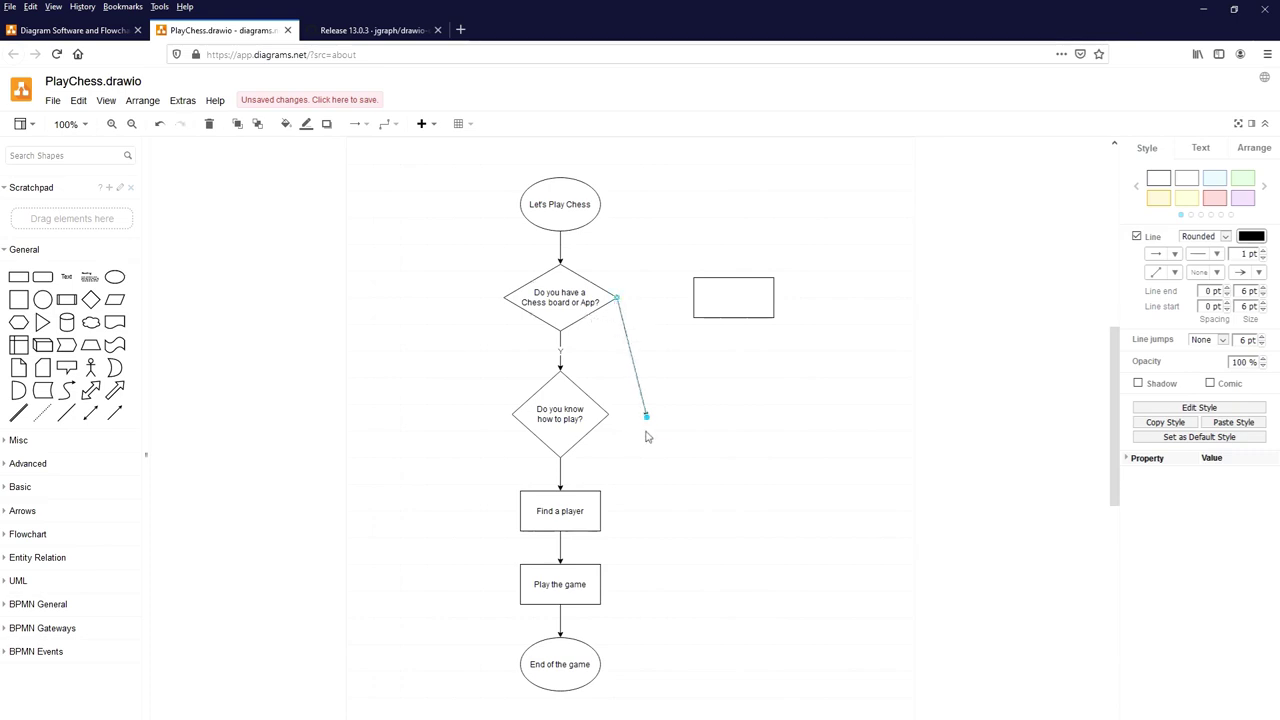
pyautogui.moveTo(647, 422); pyautogui.dragTo(694, 298)
pyautogui.click(743, 301)
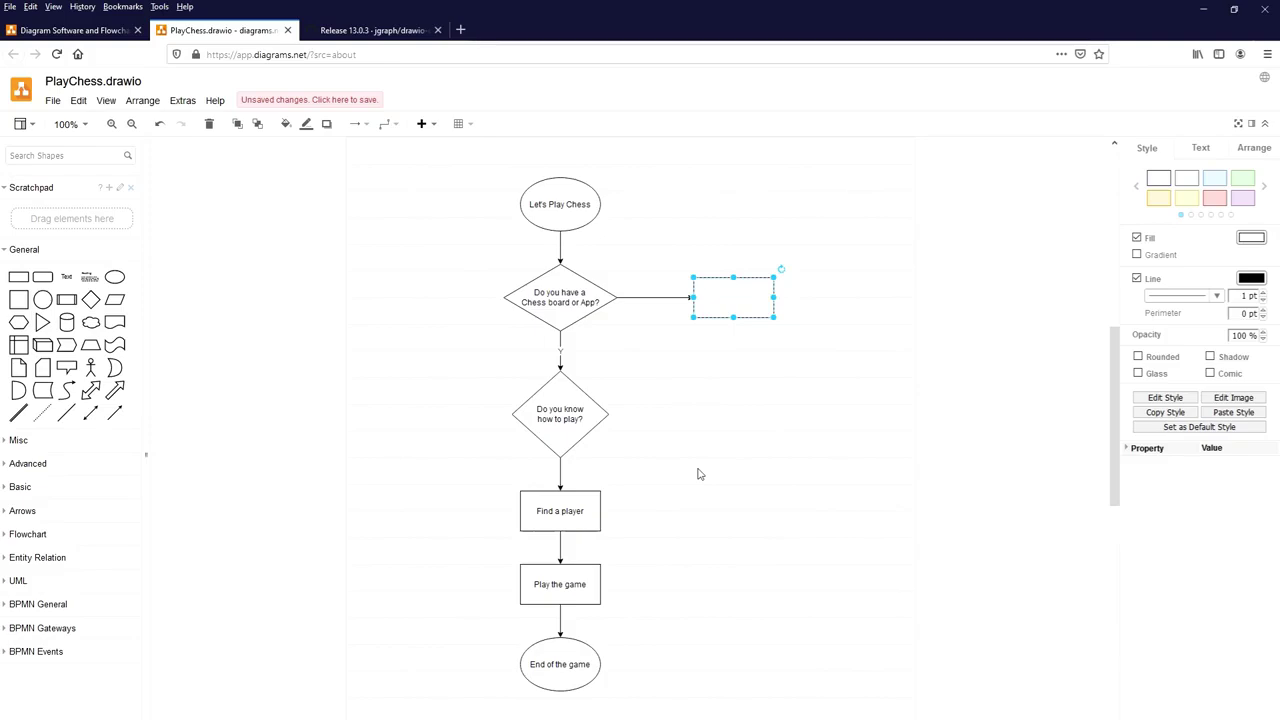
pyautogui.click(647, 298)
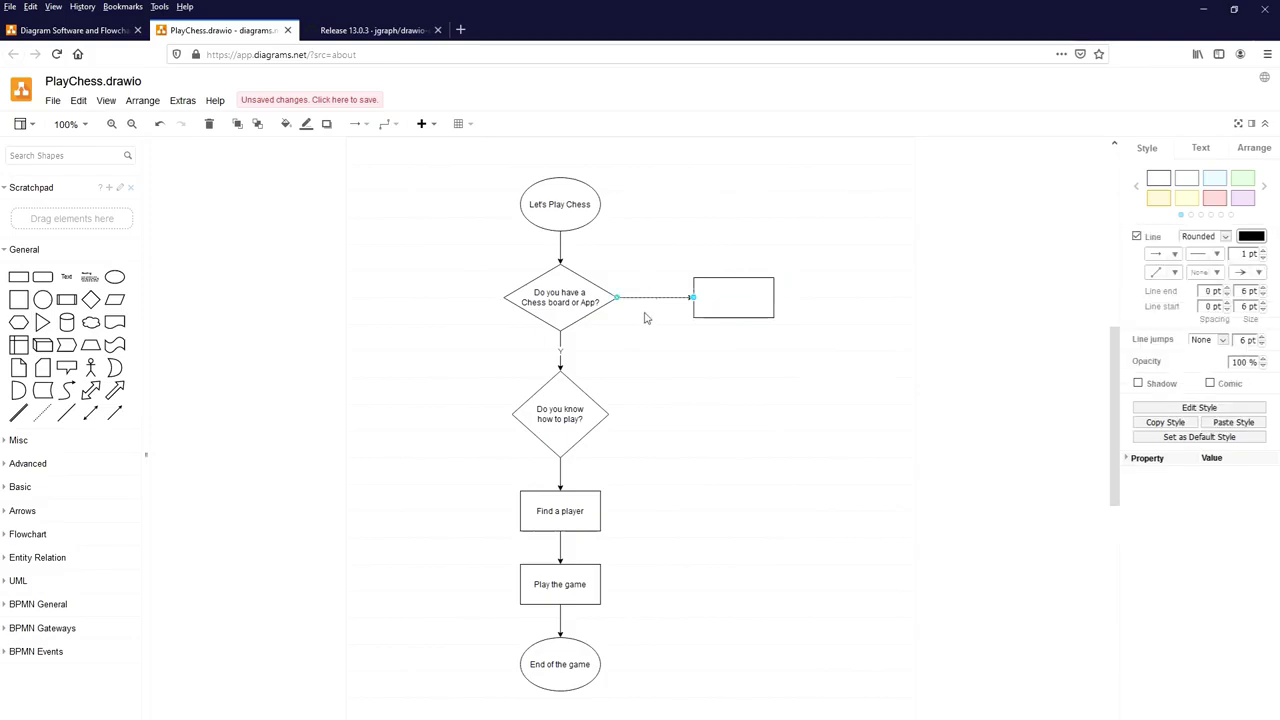
pyautogui.press('F2')
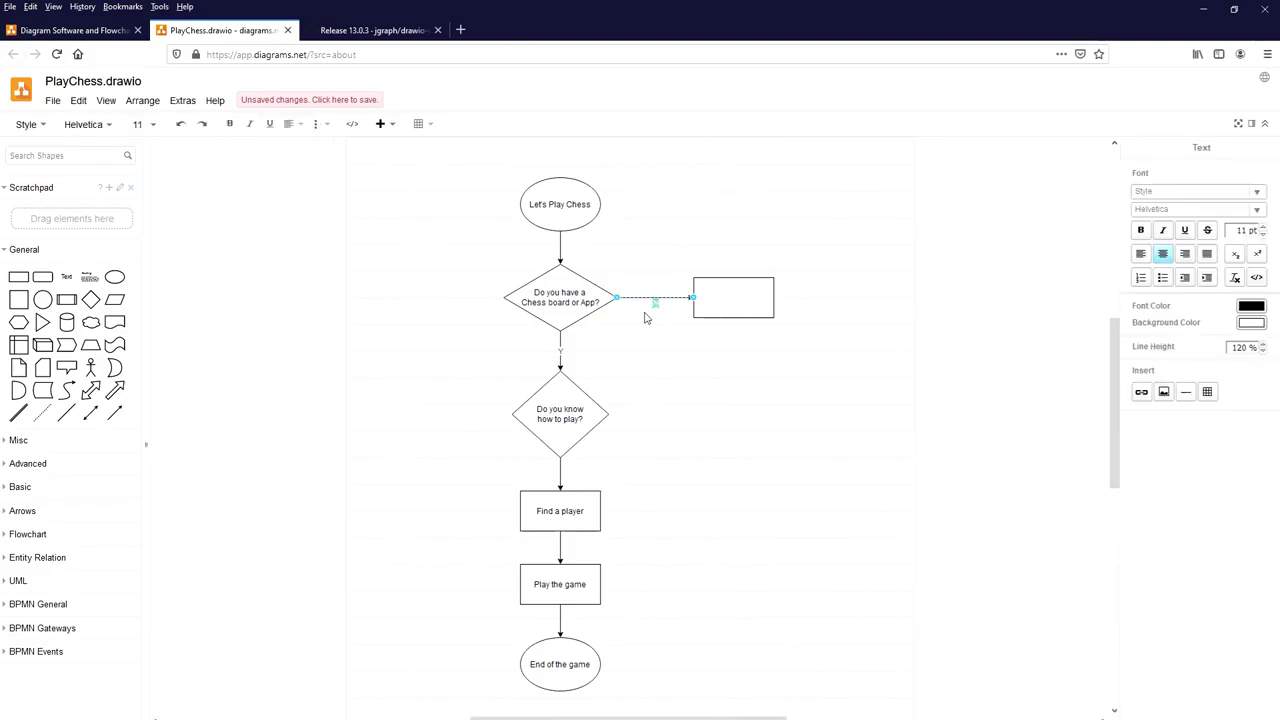
pyautogui.click(706, 294)
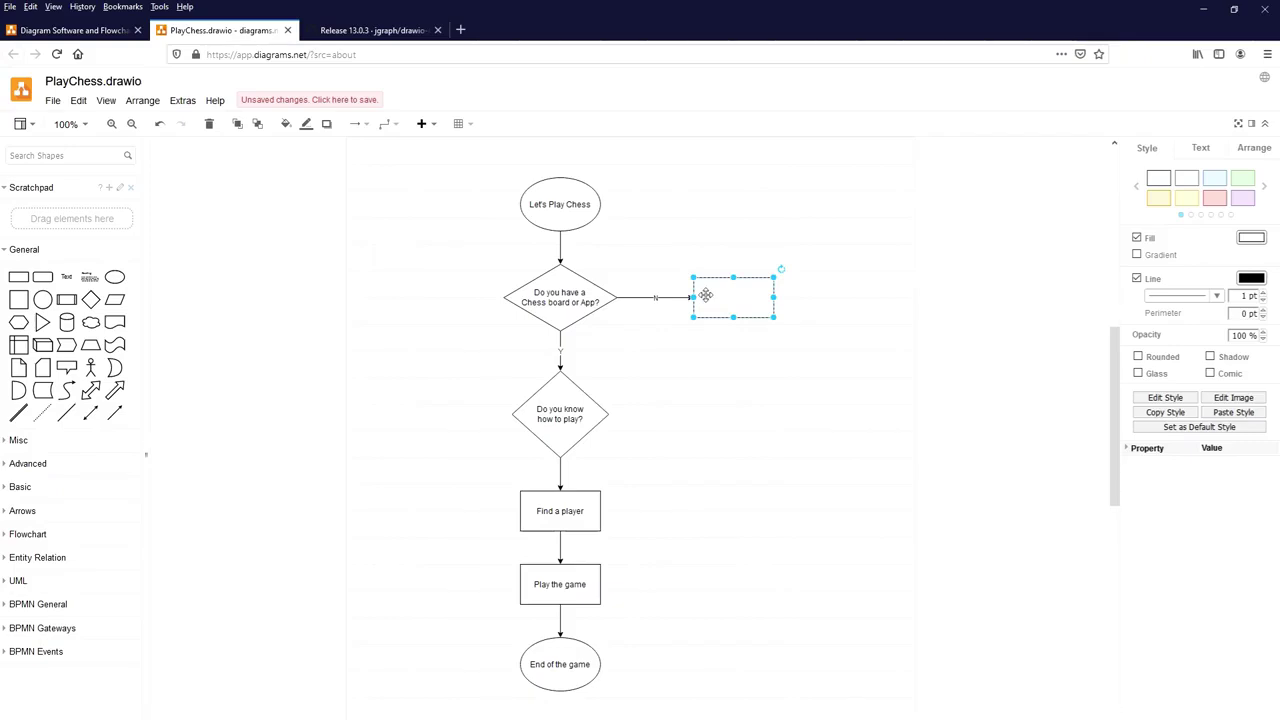
# - Label the box 'Bye Chess board or download the chess app' and connect it back to the main arrow
pyautogui.write('B')
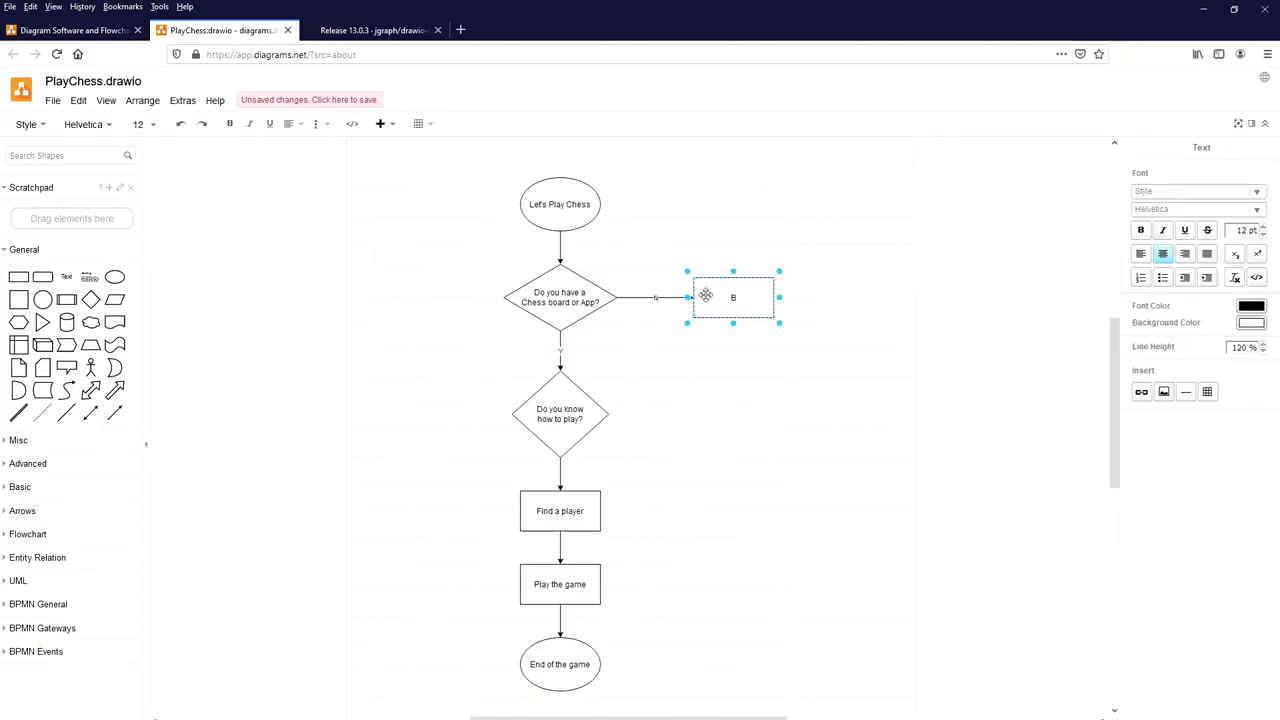
pyautogui.doubleClick(727, 288)
pyautogui.write('ye Chess board or')
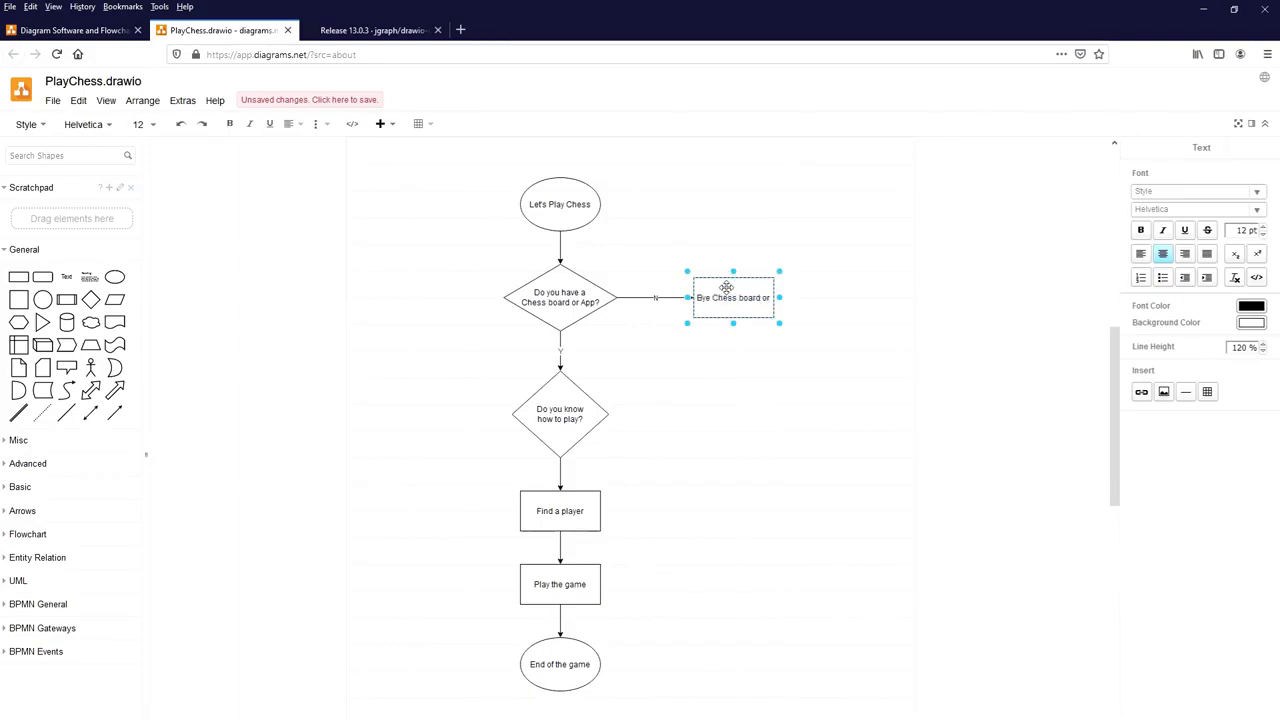
pyautogui.write(' download')
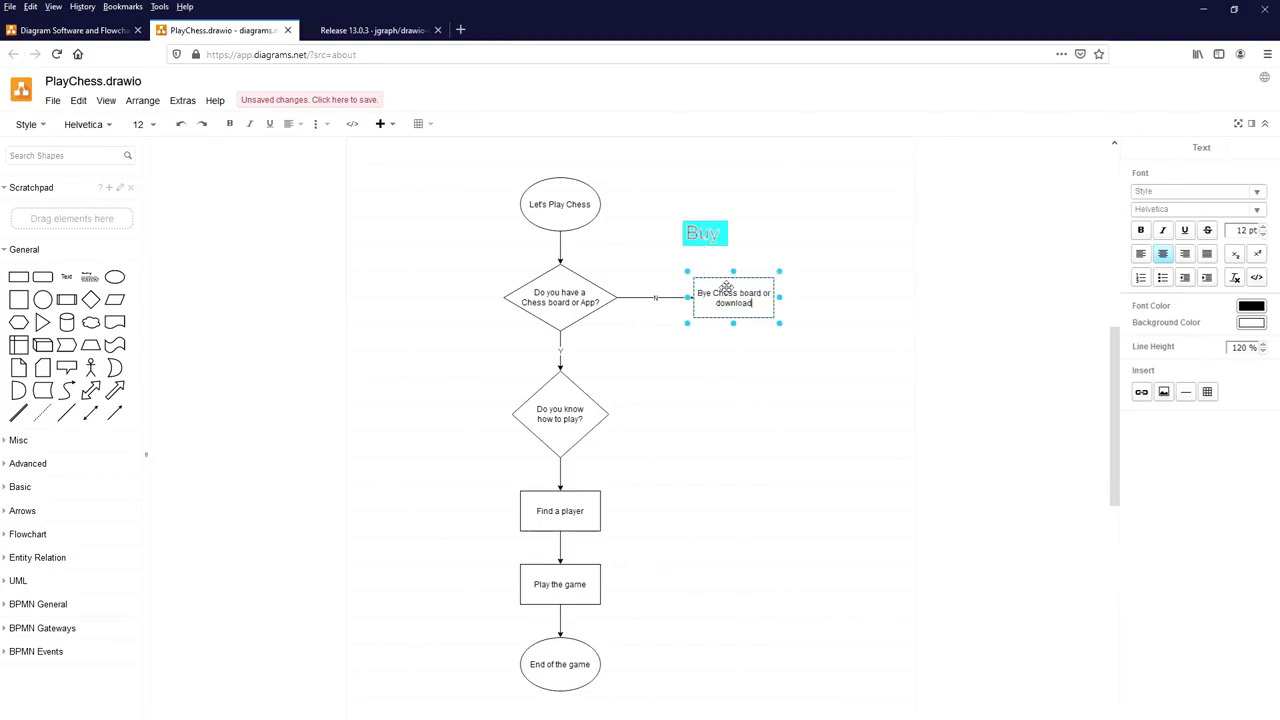
pyautogui.write(' the chess app')
pyautogui.moveTo(733, 318); pyautogui.dragTo(560, 345)
pyautogui.moveTo(646, 331); pyautogui.dragTo(737, 366)
pyautogui.moveTo(560, 346); pyautogui.dragTo(736, 352)
pyautogui.click(756, 363)
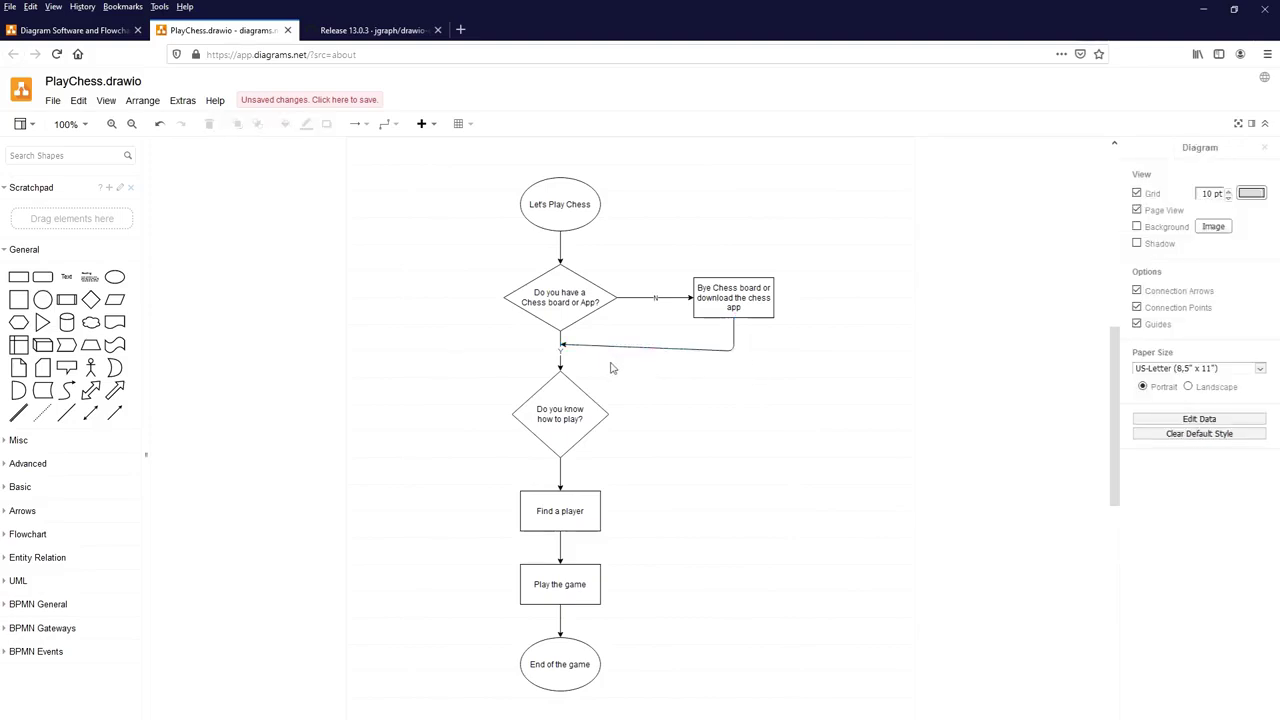
# - Add a 'Find a tutor or tutorial' box right of the second diamond, connected by an arrow
pyautogui.moveTo(568, 350); pyautogui.dragTo(718, 412)
pyautogui.write('Find a tutor')
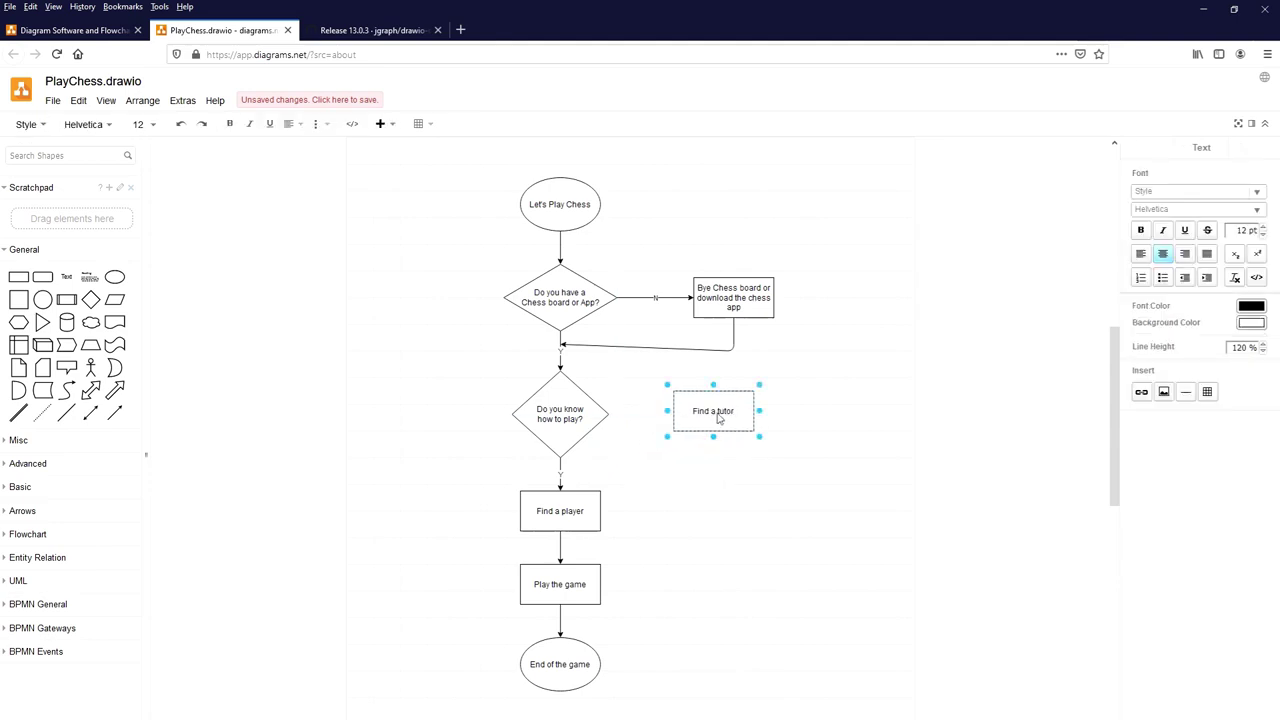
pyautogui.write(' or tutorial')
pyautogui.click(574, 426)
pyautogui.click(112, 413)
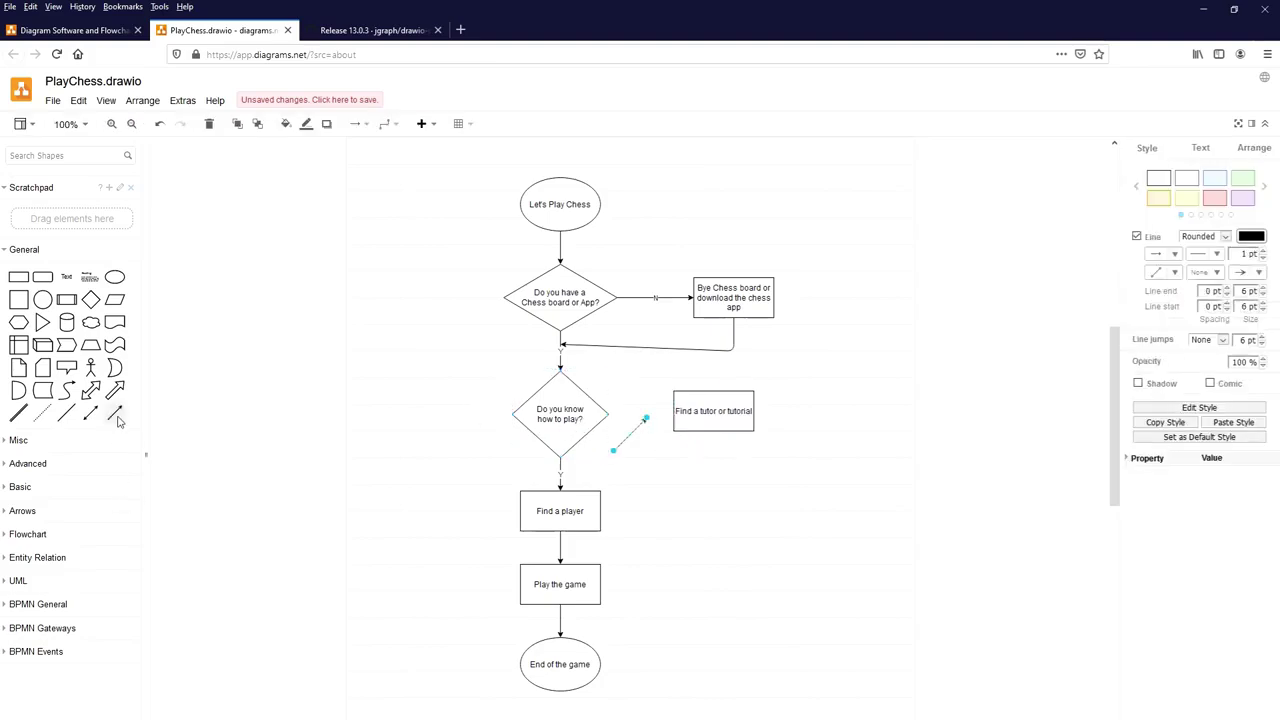
pyautogui.moveTo(613, 453); pyautogui.dragTo(607, 433)
pyautogui.moveTo(647, 420); pyautogui.dragTo(708, 487)
# - Add connected 'Learn Chess' and 'Practice Playing' boxes below 'Find a tutor or tutorial'
pyautogui.moveTo(709, 487)
pyautogui.mouseDown()
pyautogui.moveTo(726, 452)
pyautogui.moveTo(726, 491)
pyautogui.mouseUp()
pyautogui.doubleClick(727, 491)
pyautogui.write('Learn Chess')
pyautogui.press('Escape')
pyautogui.click(727, 527)
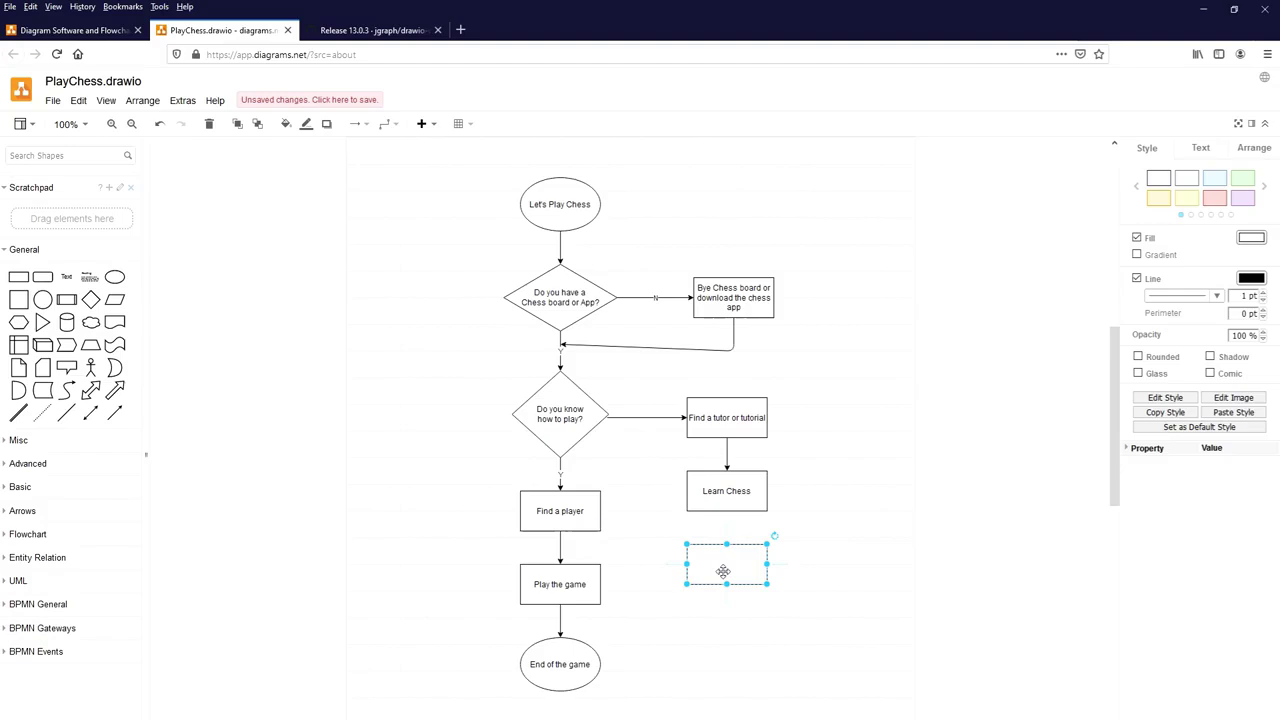
pyautogui.click(737, 501)
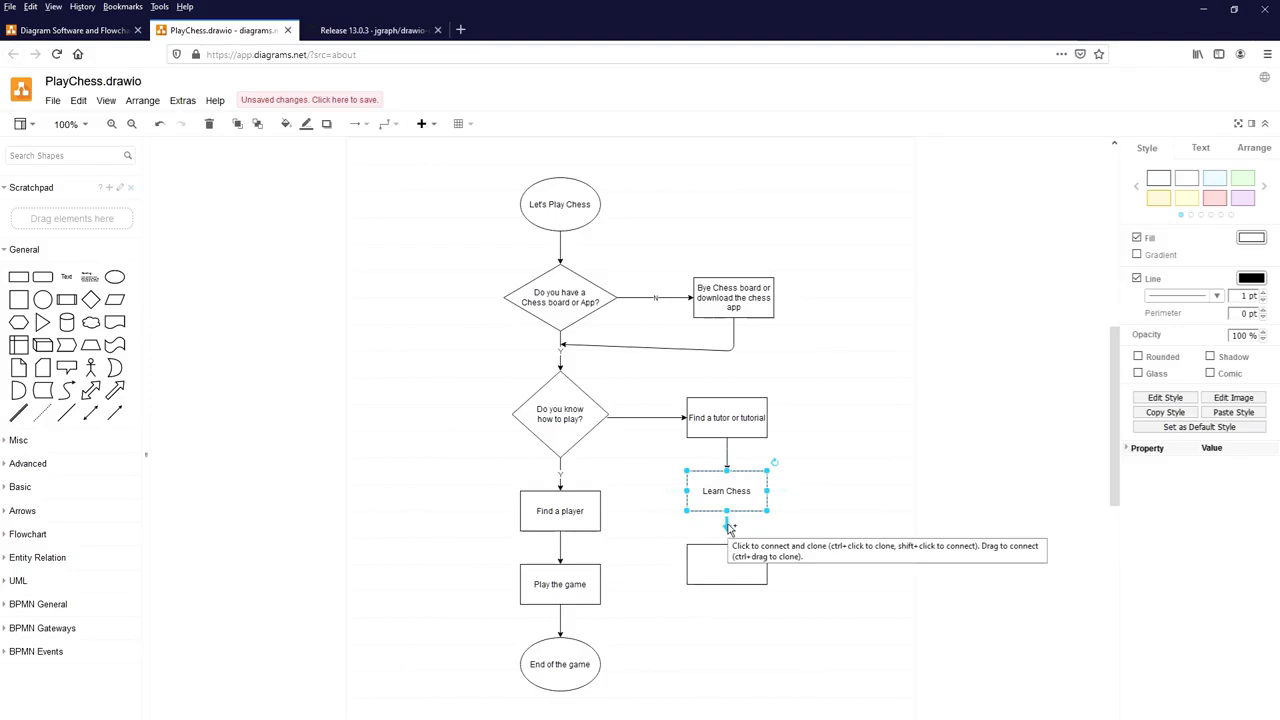
pyautogui.doubleClick(730, 556)
pyautogui.write('Practice Playing')
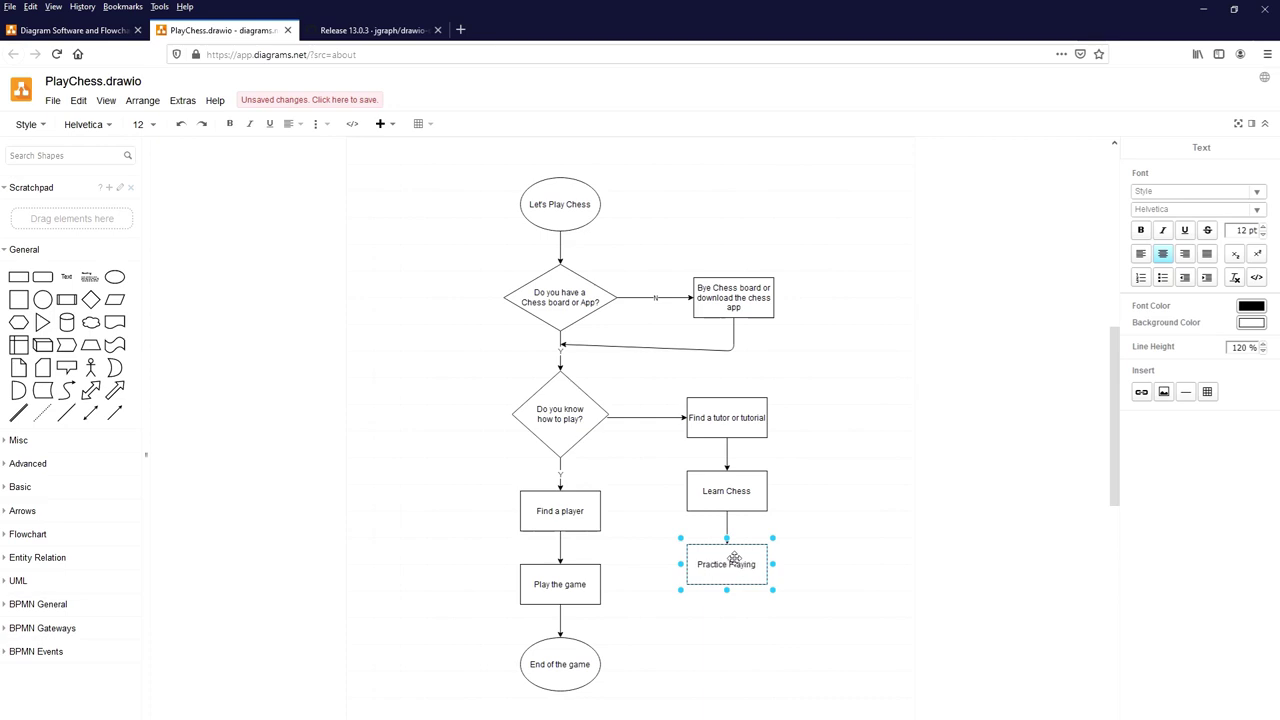
pyautogui.click(763, 670)
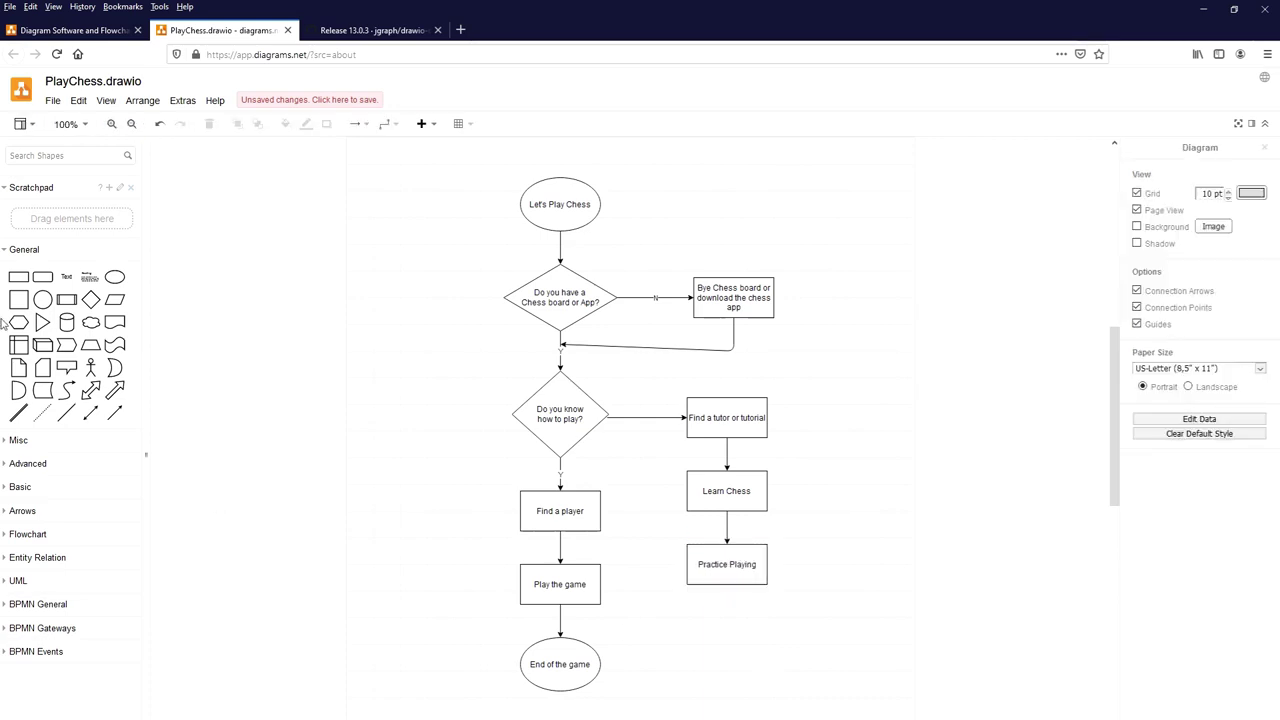
# - Place a diamond labelled 'Are you Confident ?' below Practice Playing
pyautogui.click(88, 305)
pyautogui.moveTo(630, 438); pyautogui.dragTo(727, 658)
pyautogui.write('Are you ')
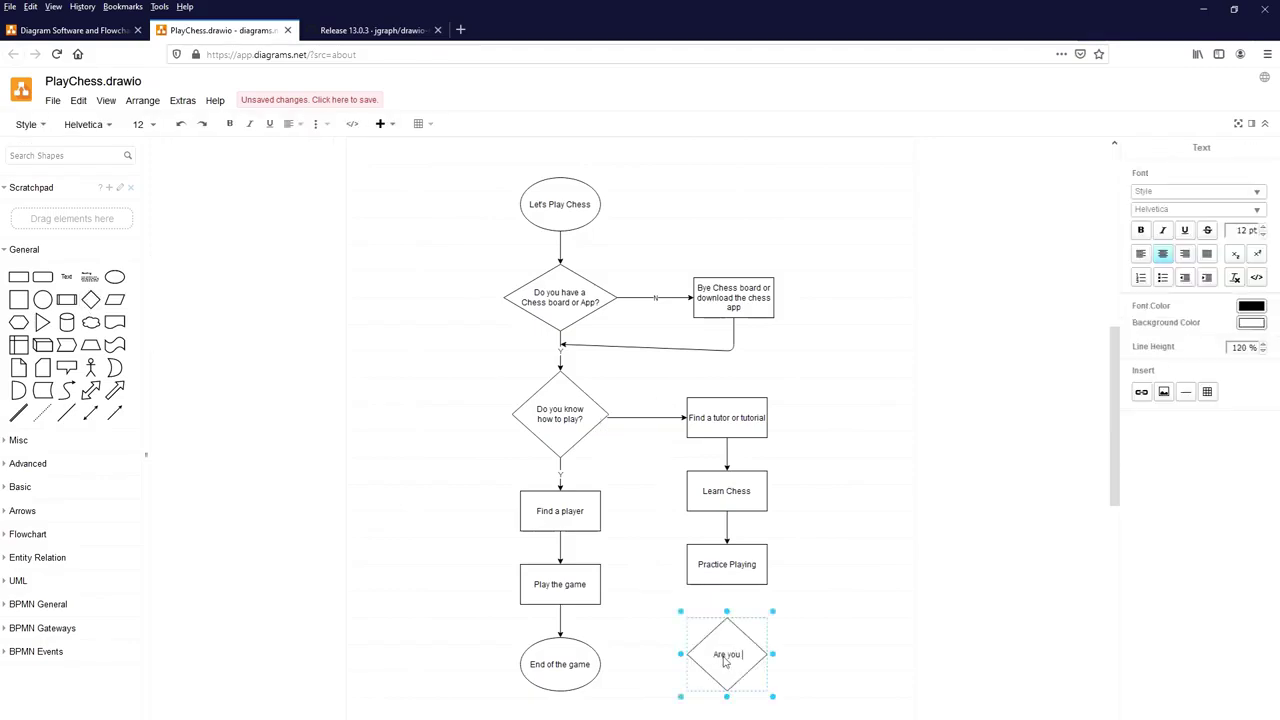
pyautogui.write('Confident ?')
pyautogui.click(200, 450)
# - Route an orthogonal connector from the diamond back to Find a player, and connect Practice Playing to the diamond
pyautogui.click(115, 412)
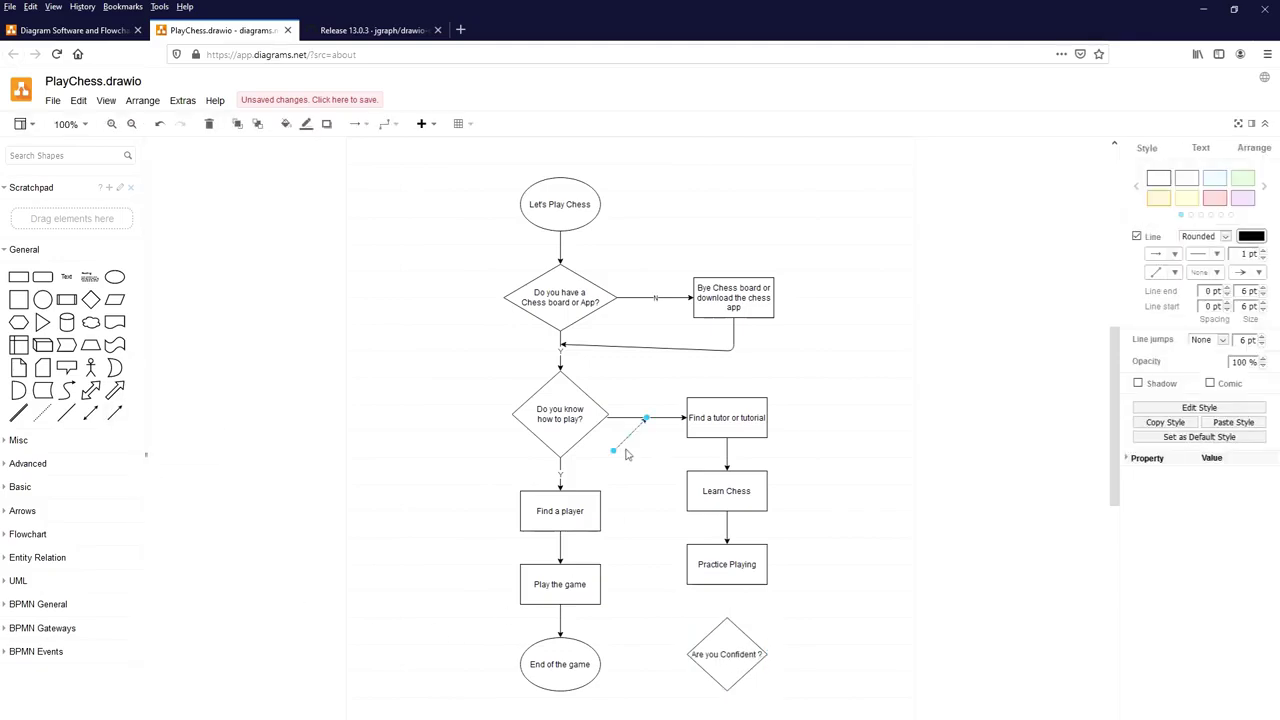
pyautogui.moveTo(614, 455); pyautogui.dragTo(686, 654)
pyautogui.moveTo(645, 418); pyautogui.dragTo(600, 505)
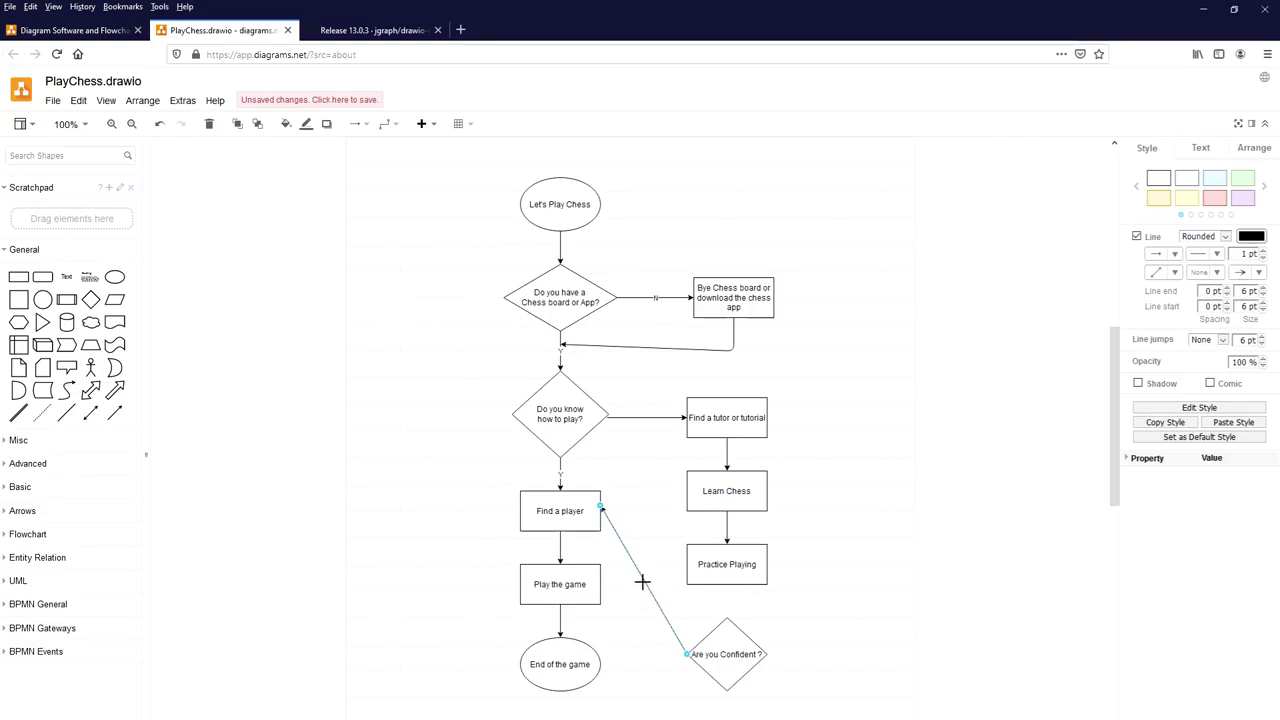
pyautogui.moveTo(645, 580); pyautogui.dragTo(651, 514)
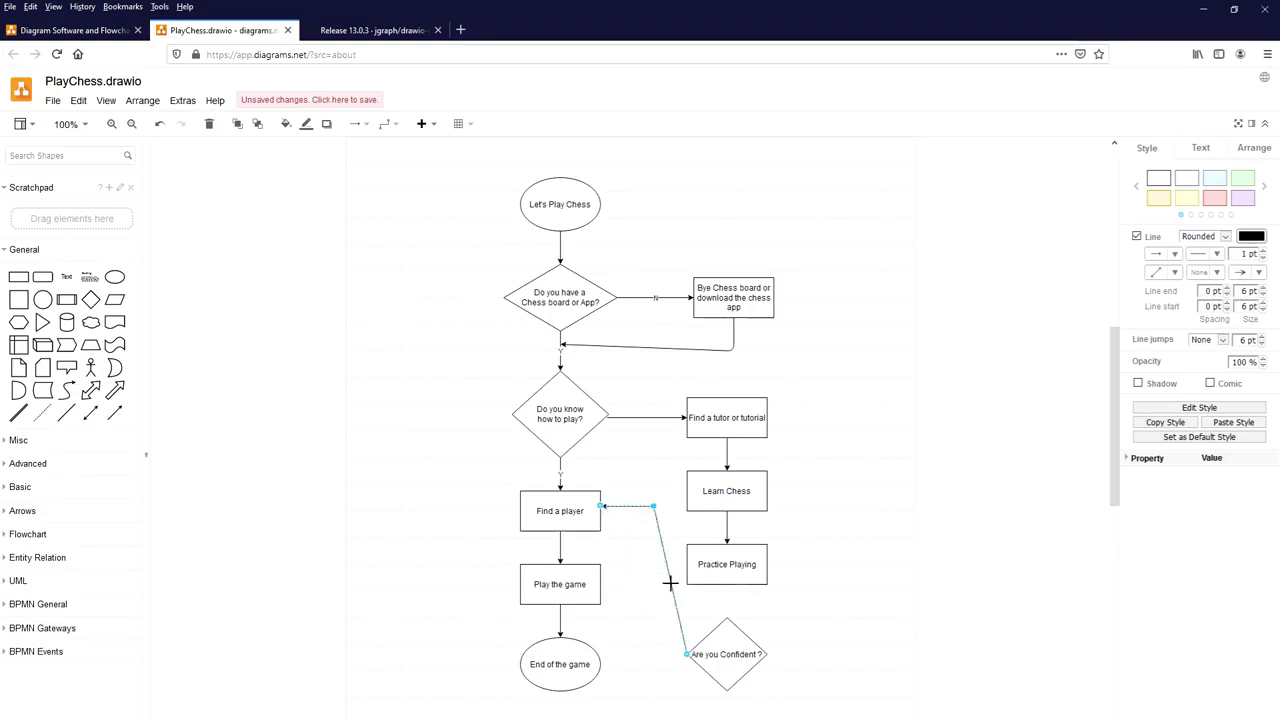
pyautogui.moveTo(670, 582); pyautogui.dragTo(647, 597)
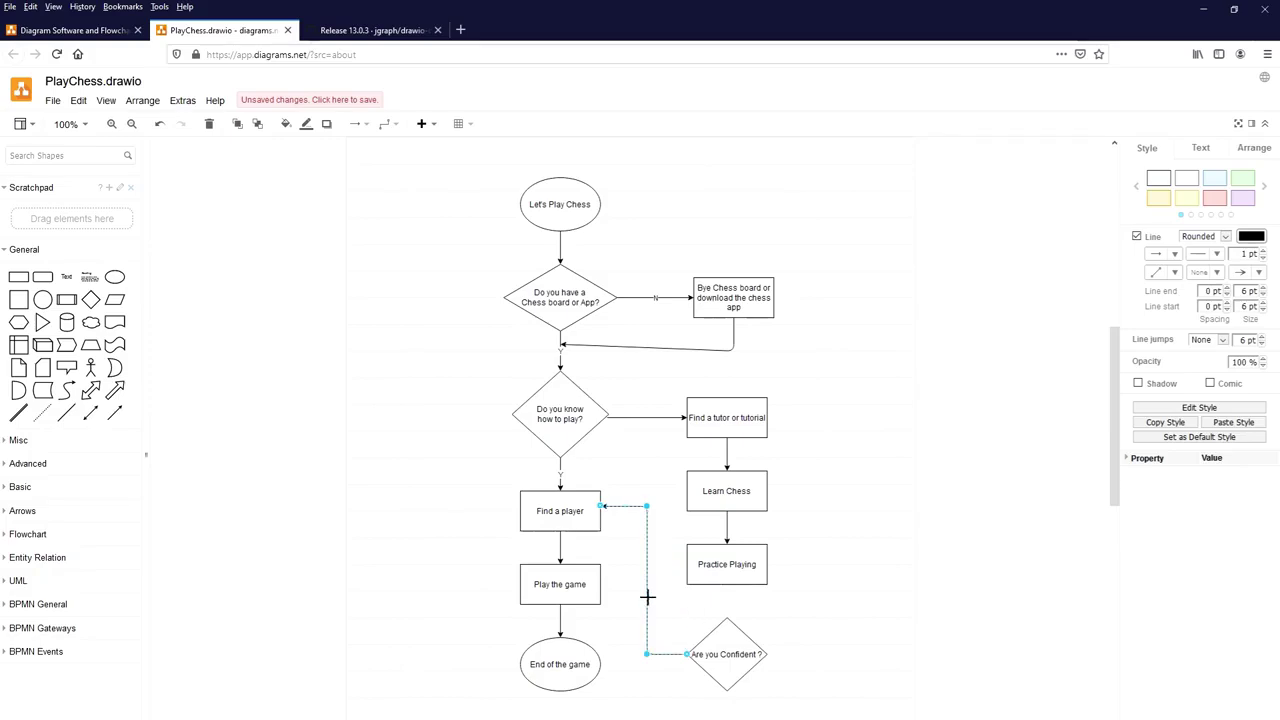
pyautogui.click(650, 594)
pyautogui.click(740, 568)
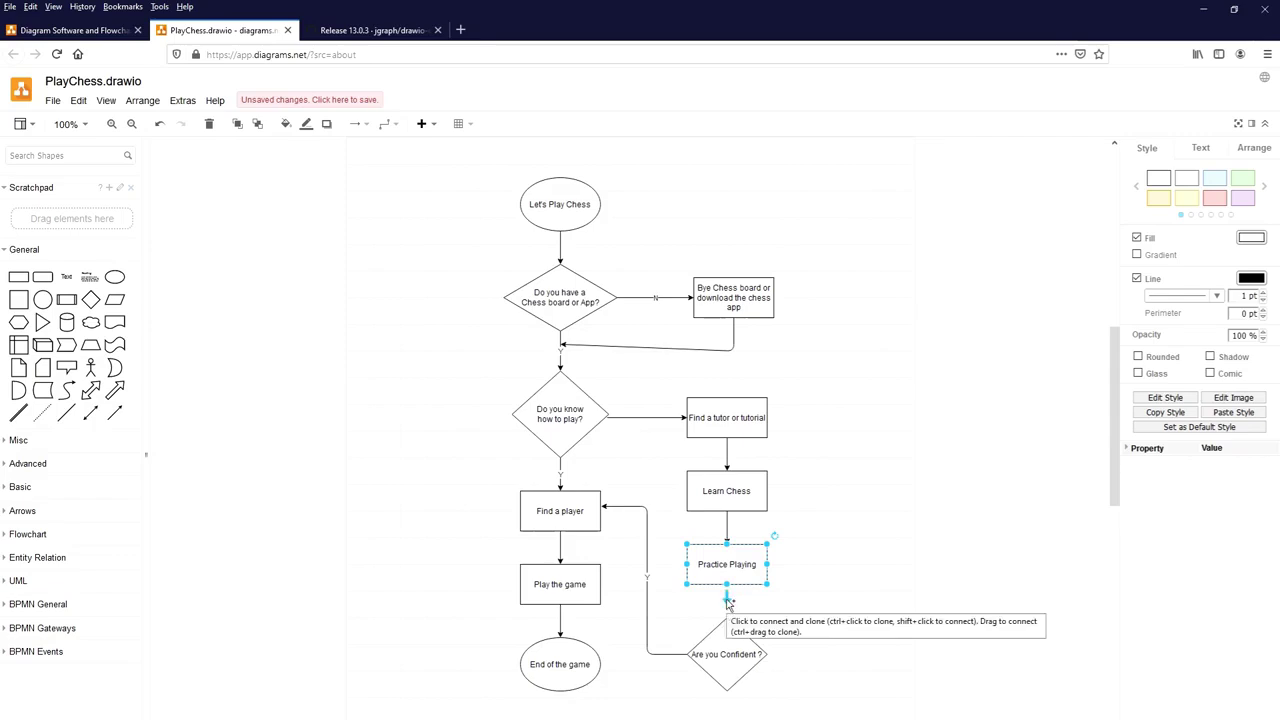
pyautogui.click(726, 598)
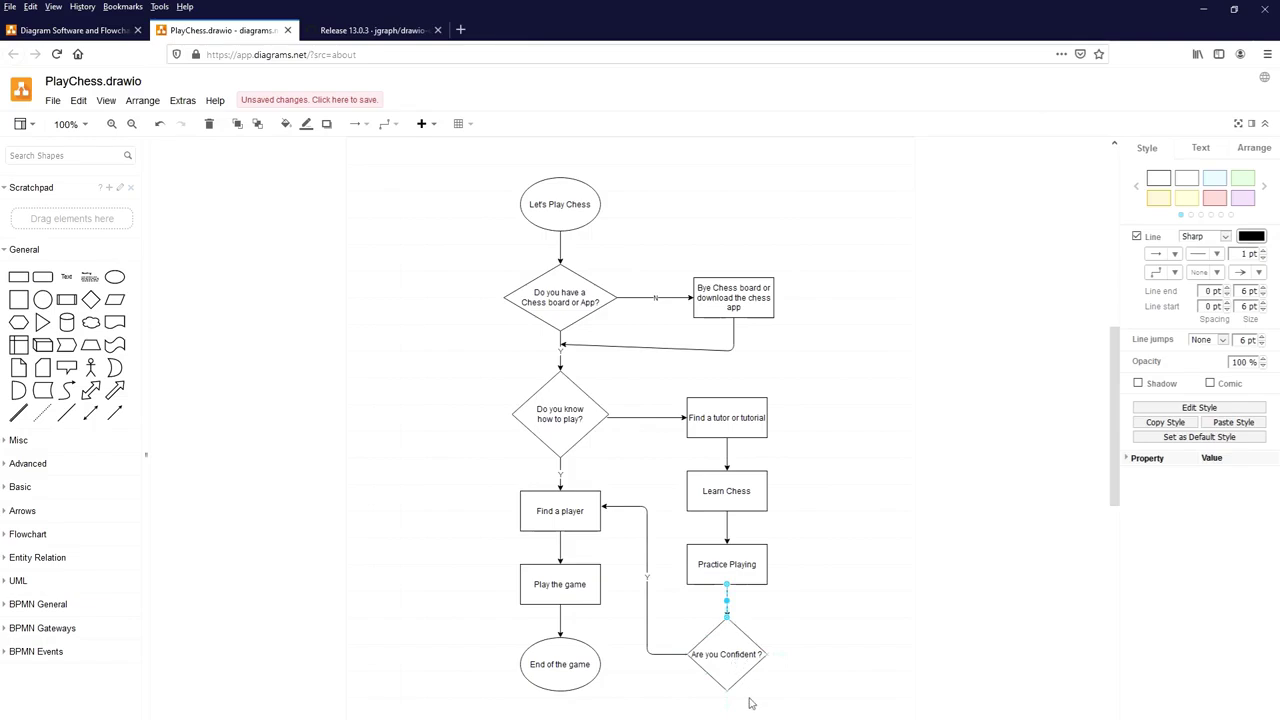
# - Add a 'Practice more' rectangle below the 'Are you Confident ?' diamond
pyautogui.scroll(-3, 735, 670)
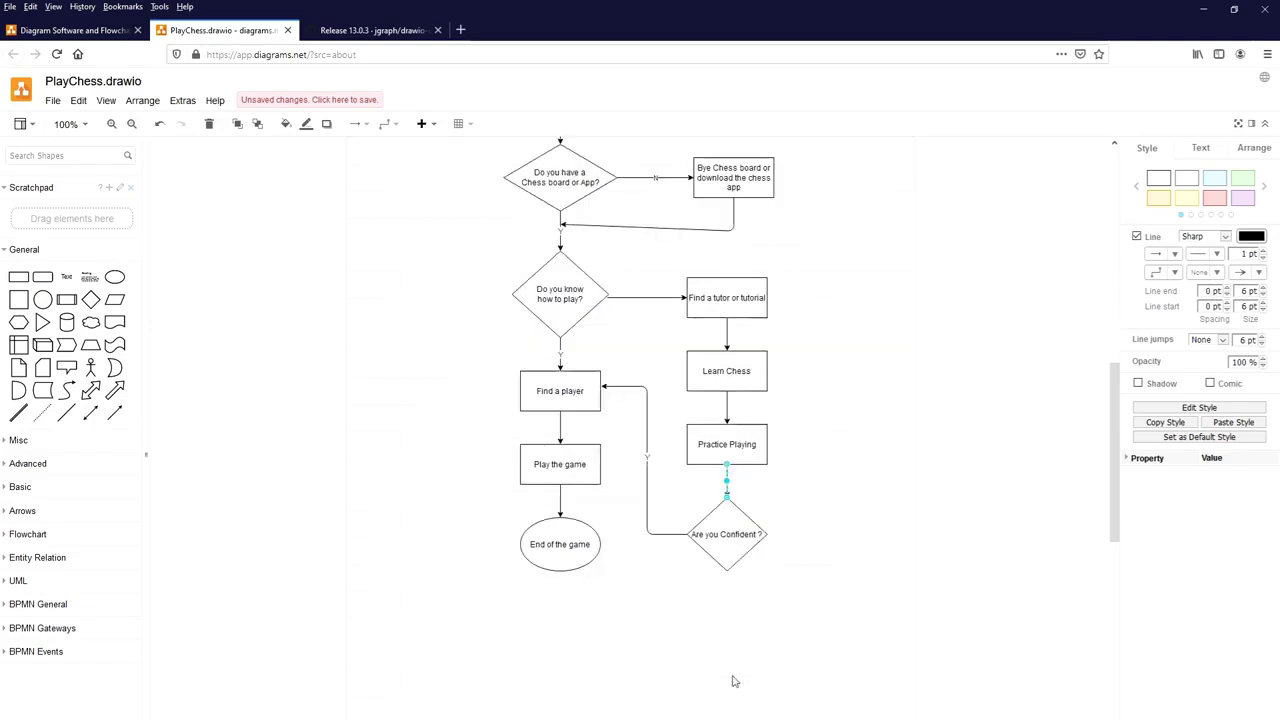
pyautogui.click(18, 277)
pyautogui.moveTo(628, 437); pyautogui.dragTo(710, 622)
pyautogui.doubleClick(710, 622)
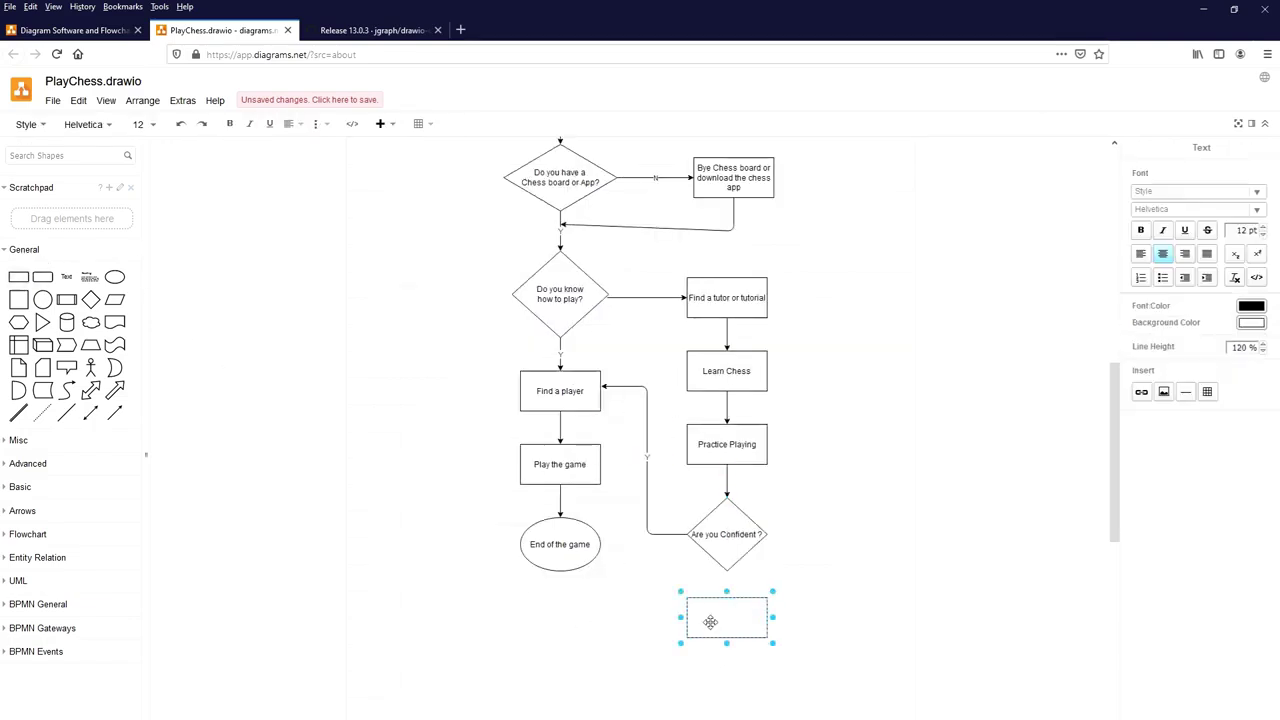
pyautogui.write('Practice more')
pyautogui.press('Escape')
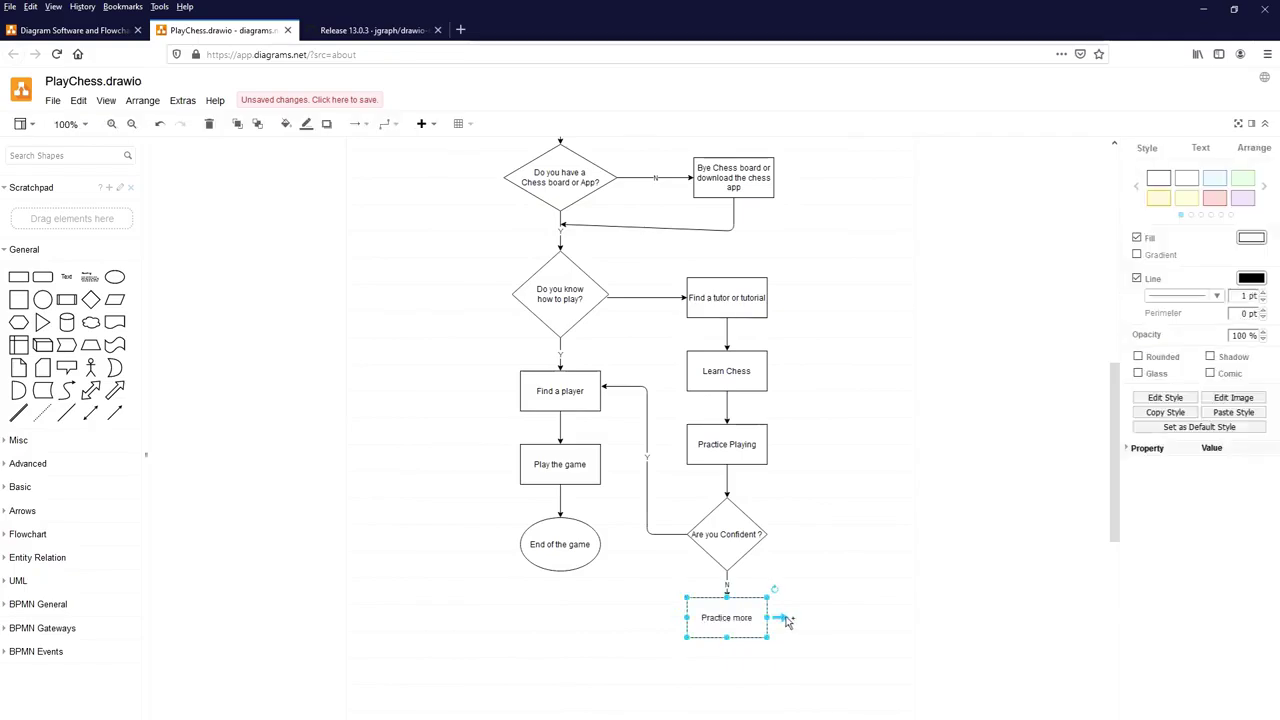
# - Connect Practice more back to the diamond's right point to close the loop
pyautogui.moveTo(786, 621); pyautogui.dragTo(765, 534)
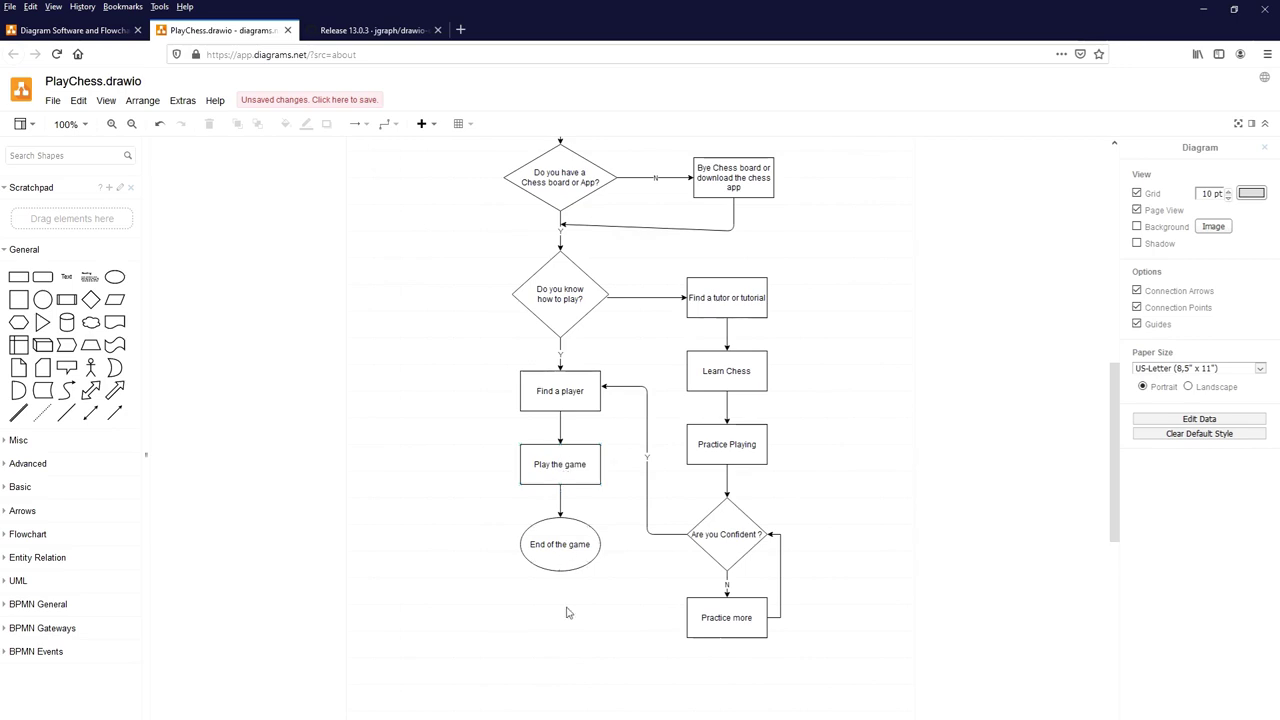
pyautogui.click(718, 550)
pyautogui.click(722, 614)
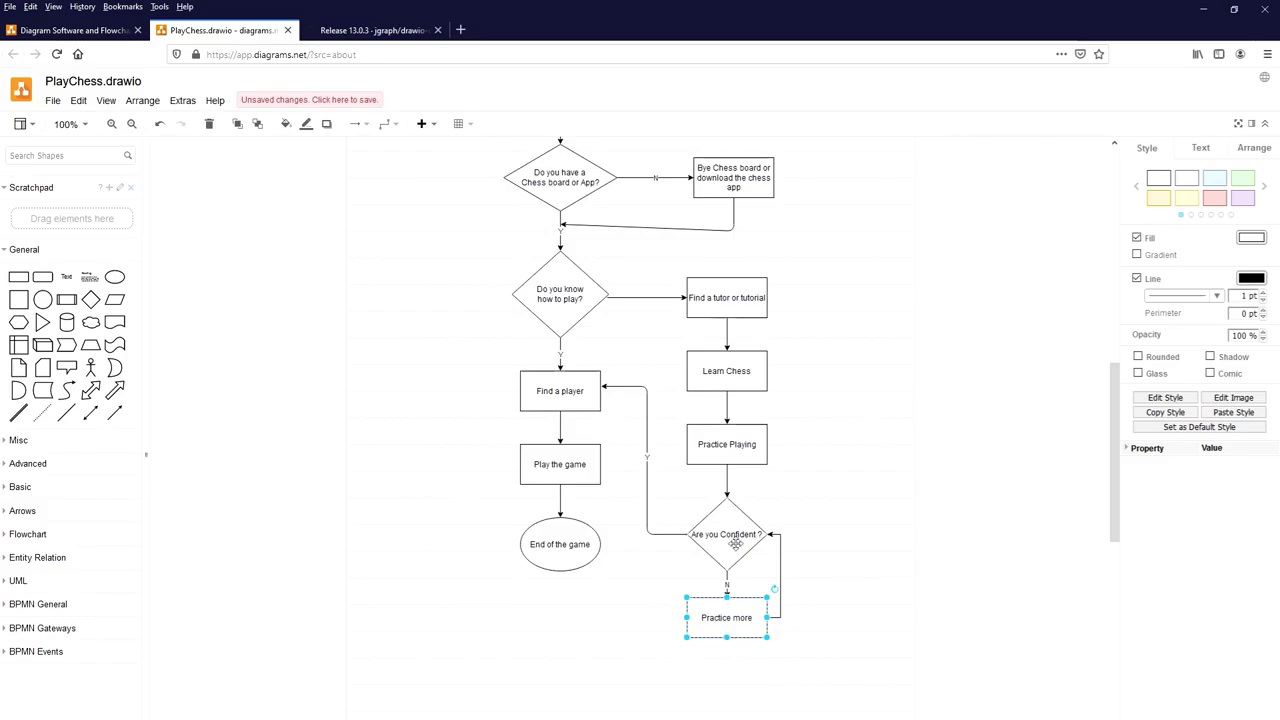
pyautogui.click(634, 351)
pyautogui.scroll(2, 634, 351)
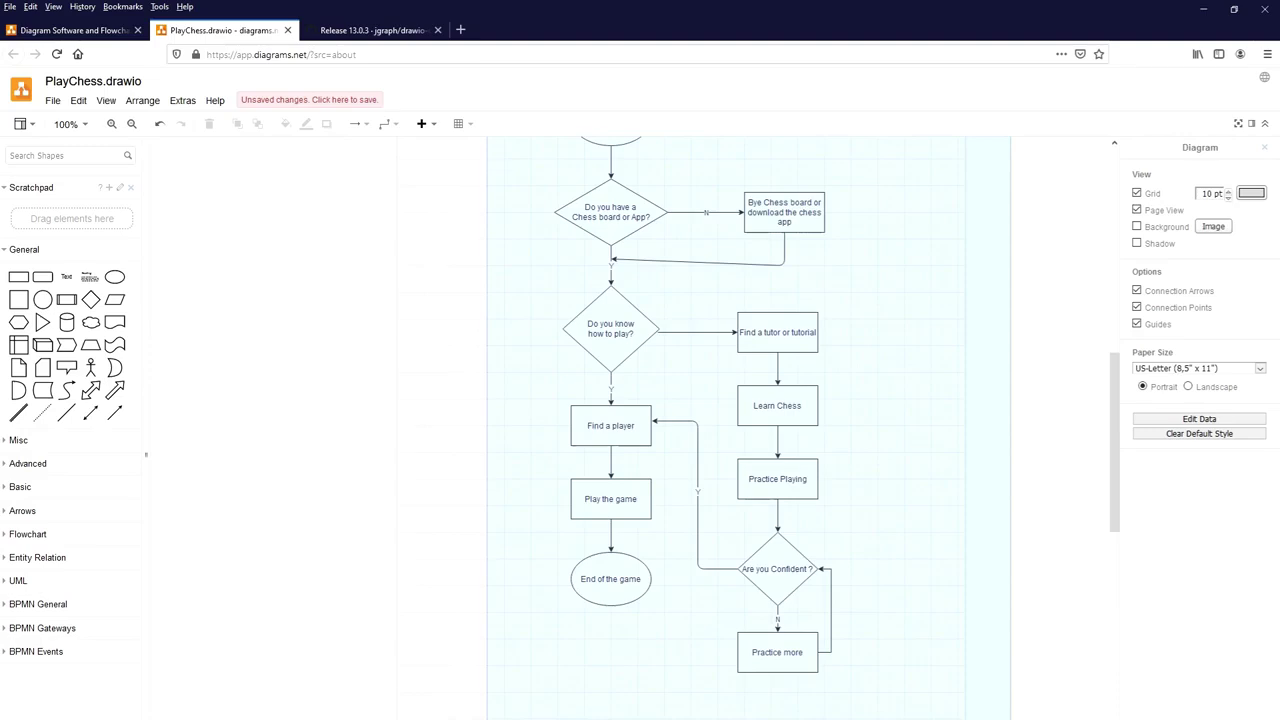